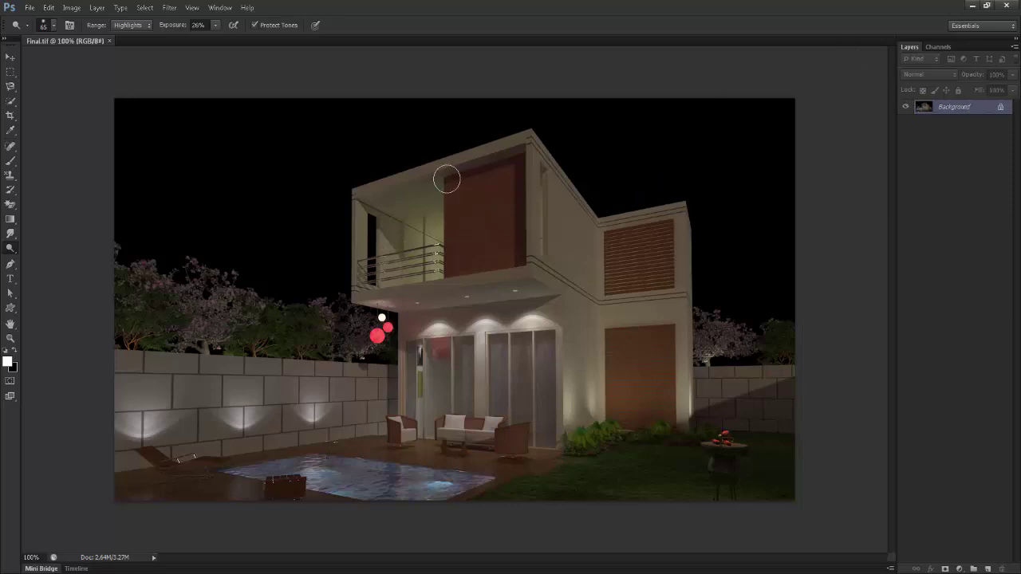
Start a Levels adjustment on the RGB channel and set the input black point to 10 and white point to 169
click(70, 7)
mouse_move(89, 40)
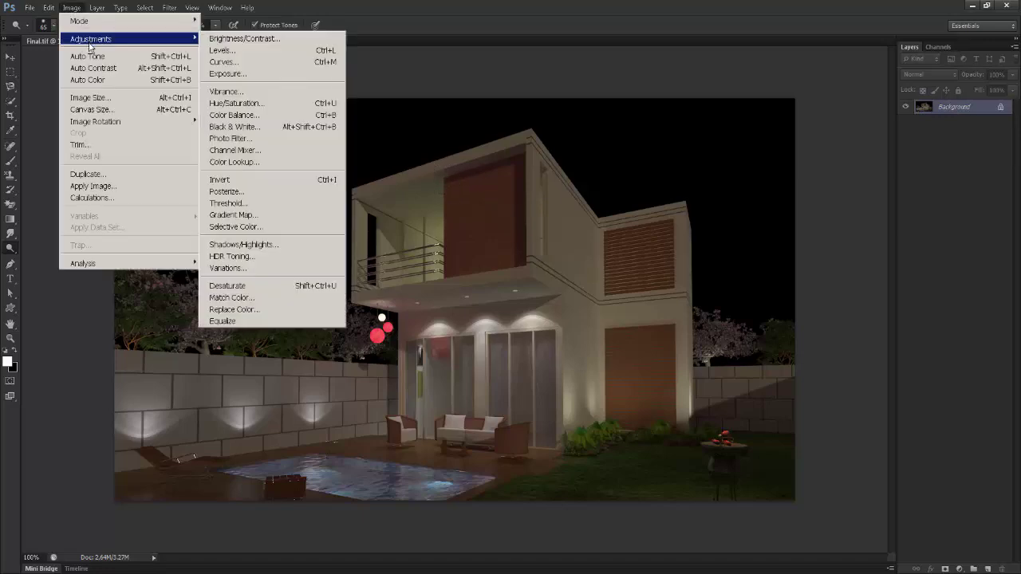
click(267, 51)
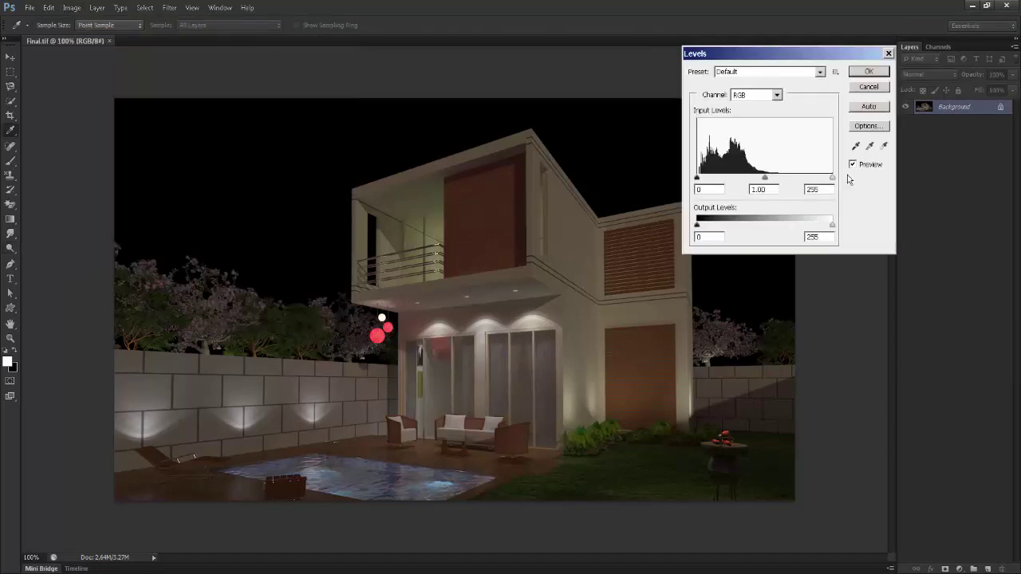
drag(831, 180, 783, 180)
drag(699, 180, 703, 180)
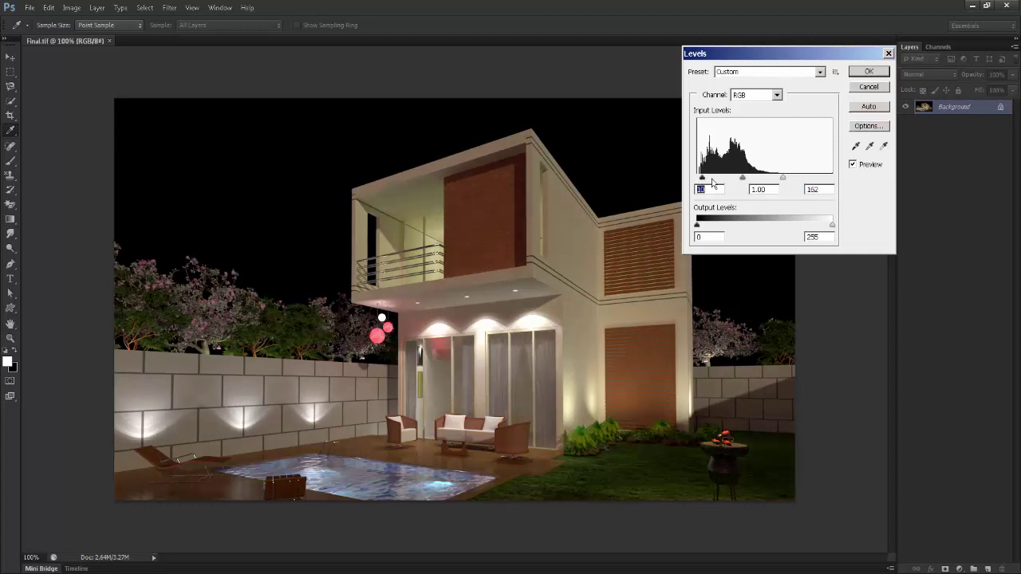
click(780, 180)
click(852, 164)
click(854, 165)
drag(785, 180, 787, 181)
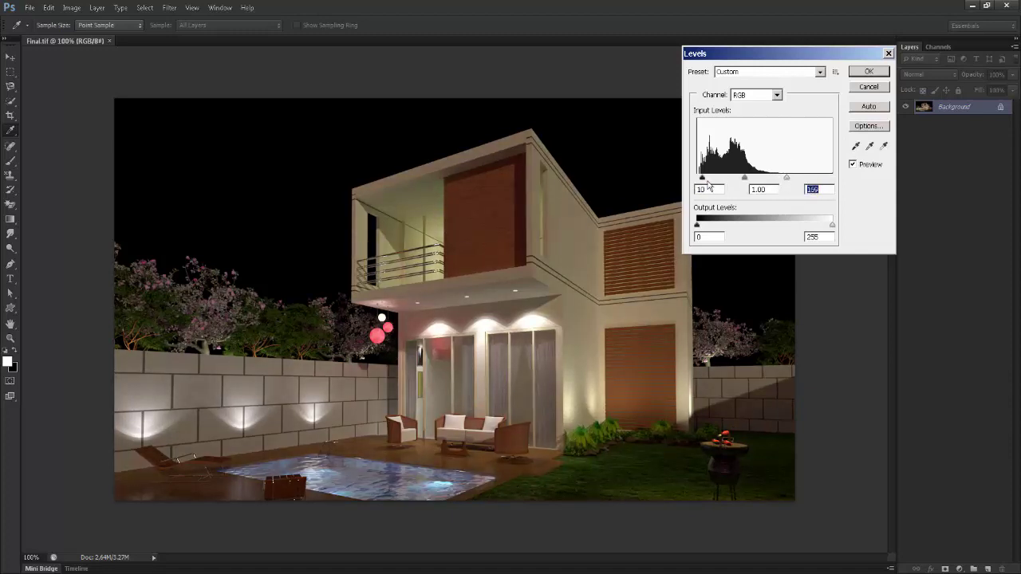
Set the Levels midtone input to 1.07, compare with the original using the preview, and apply the adjustment
drag(702, 178, 746, 186)
click(856, 165)
click(856, 165)
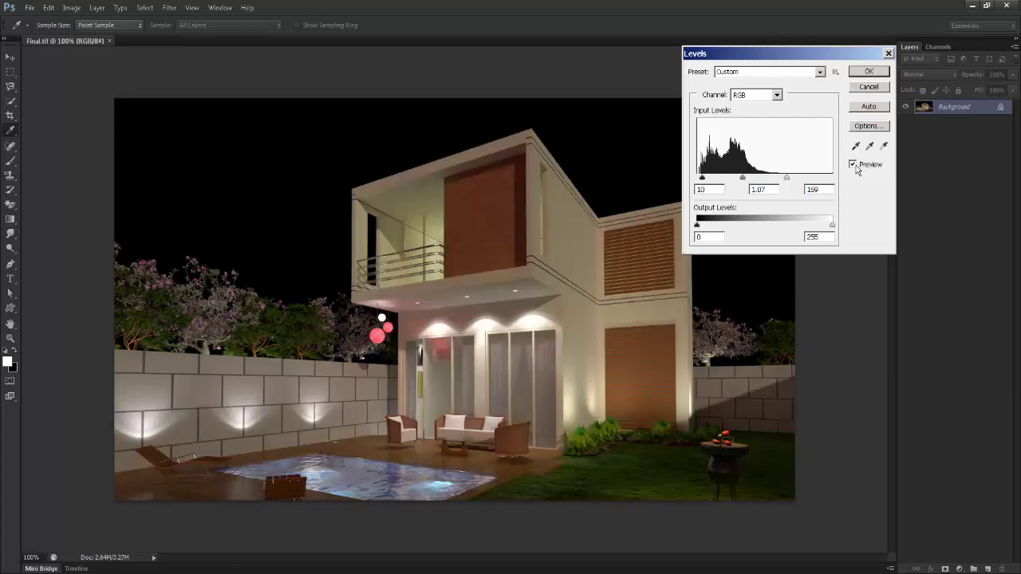
click(858, 74)
Lighten the house's side walls and front facade with the Dodge tool at Midtones range and 16% exposure, and switch the range to Highlights
key(o)
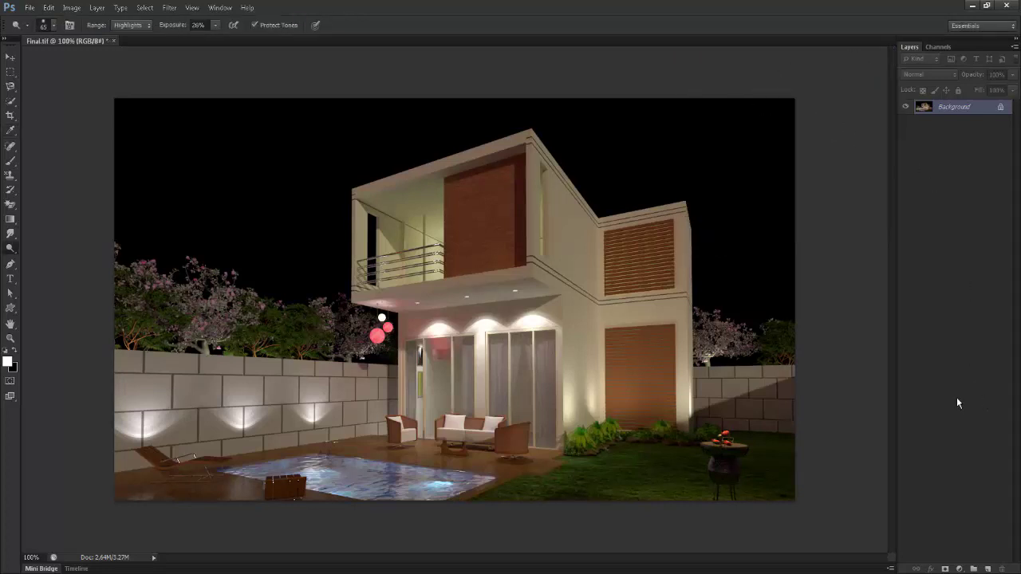
click(11, 248)
click(54, 247)
click(133, 28)
click(128, 59)
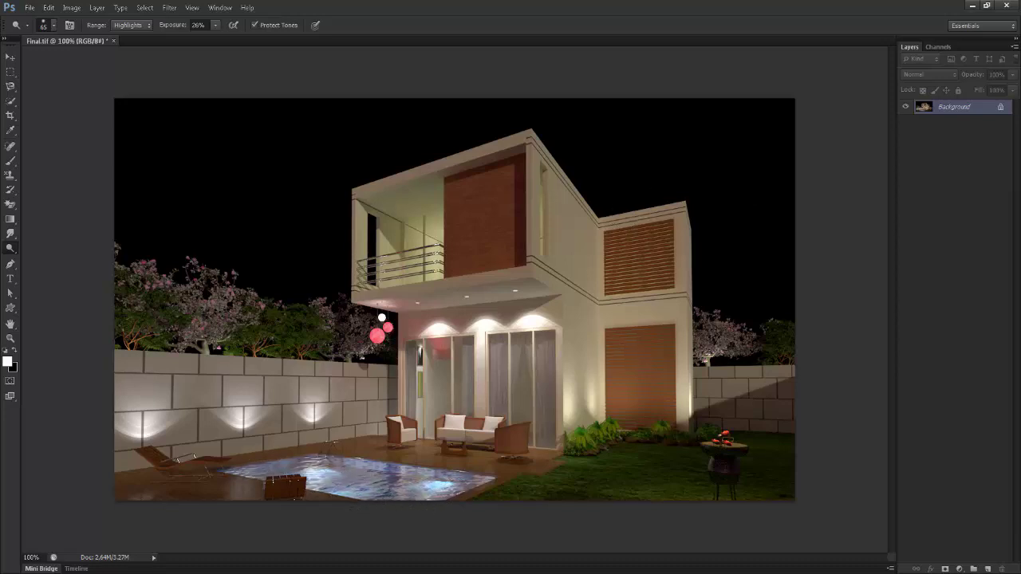
click(128, 28)
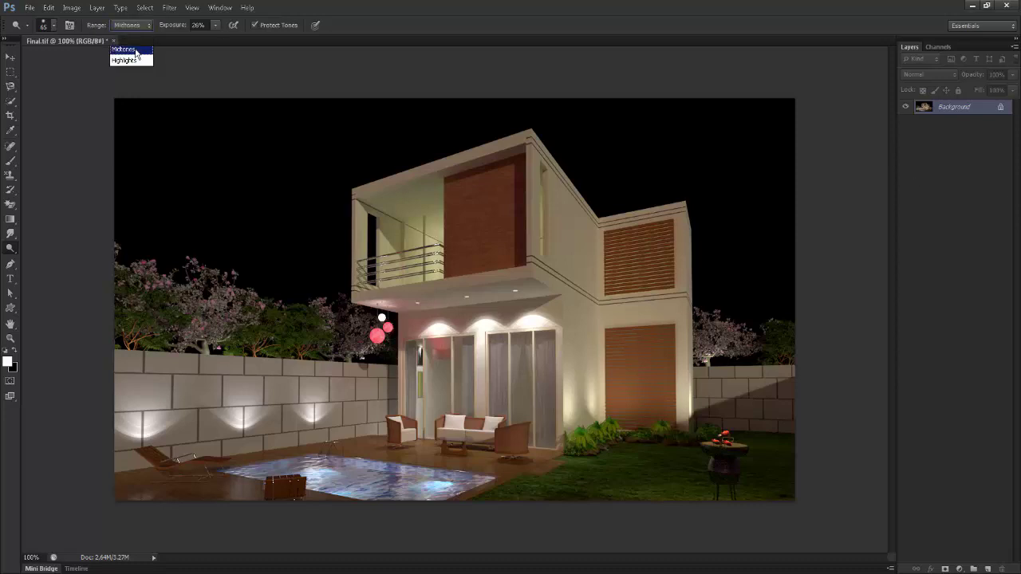
click(127, 44)
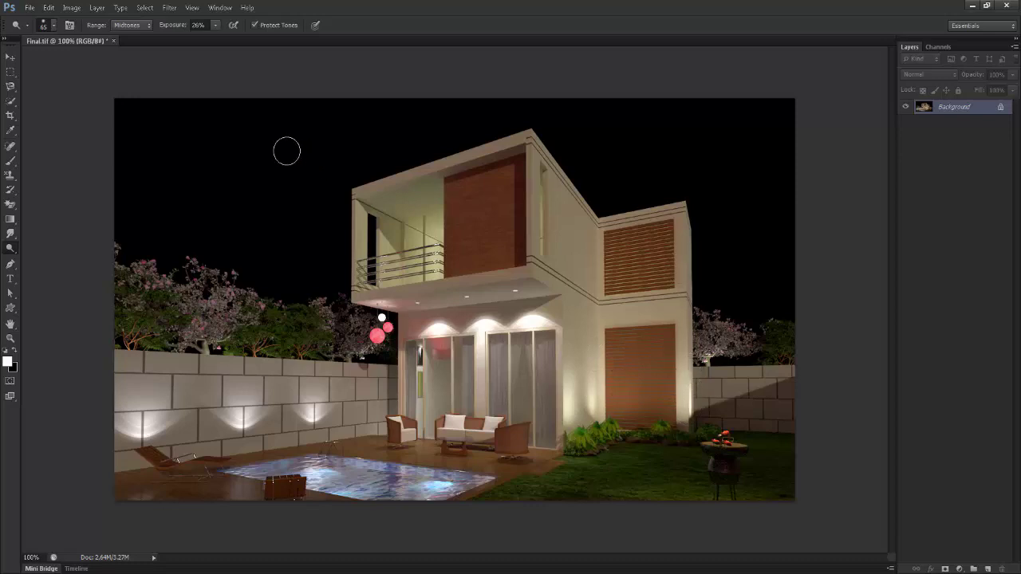
drag(178, 25, 173, 25)
mouse_move(571, 204)
mouse_down()
mouse_move(585, 309)
mouse_move(576, 300)
mouse_move(575, 391)
mouse_move(588, 323)
mouse_move(594, 338)
mouse_move(545, 278)
mouse_move(594, 294)
mouse_move(585, 308)
mouse_move(671, 311)
mouse_move(683, 225)
mouse_move(601, 222)
mouse_move(543, 184)
mouse_move(541, 167)
mouse_move(552, 252)
mouse_move(537, 171)
mouse_move(534, 272)
mouse_move(563, 232)
mouse_move(579, 268)
mouse_move(558, 189)
mouse_move(589, 244)
mouse_move(574, 335)
mouse_move(584, 334)
mouse_move(581, 362)
mouse_move(600, 413)
mouse_move(679, 379)
mouse_move(676, 305)
mouse_up()
drag(686, 369, 685, 338)
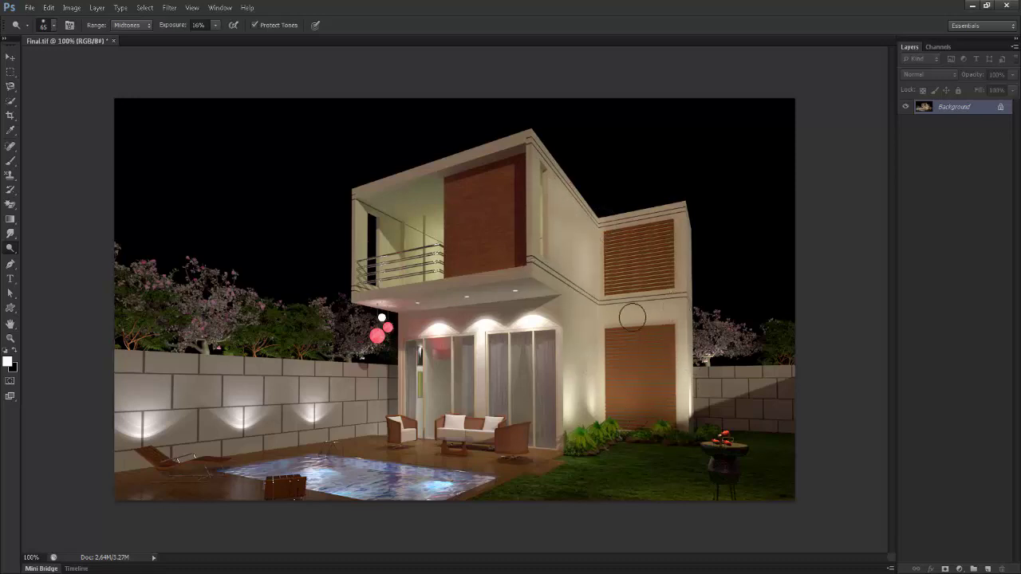
mouse_move(372, 194)
mouse_down()
mouse_move(508, 157)
mouse_move(465, 160)
mouse_move(525, 140)
mouse_move(534, 239)
mouse_move(462, 283)
mouse_move(354, 294)
mouse_move(503, 274)
mouse_move(569, 295)
mouse_up()
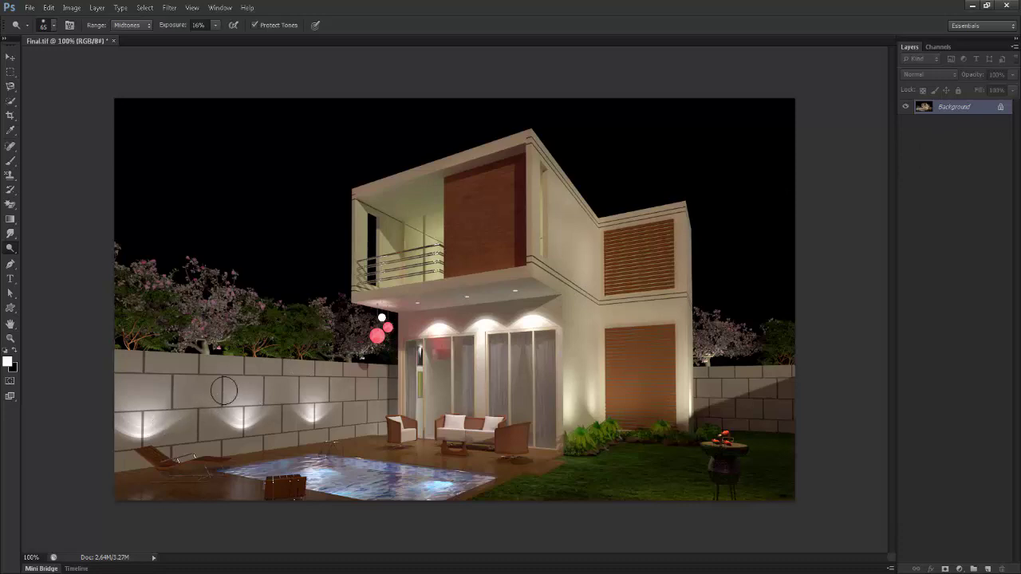
click(146, 26)
click(128, 61)
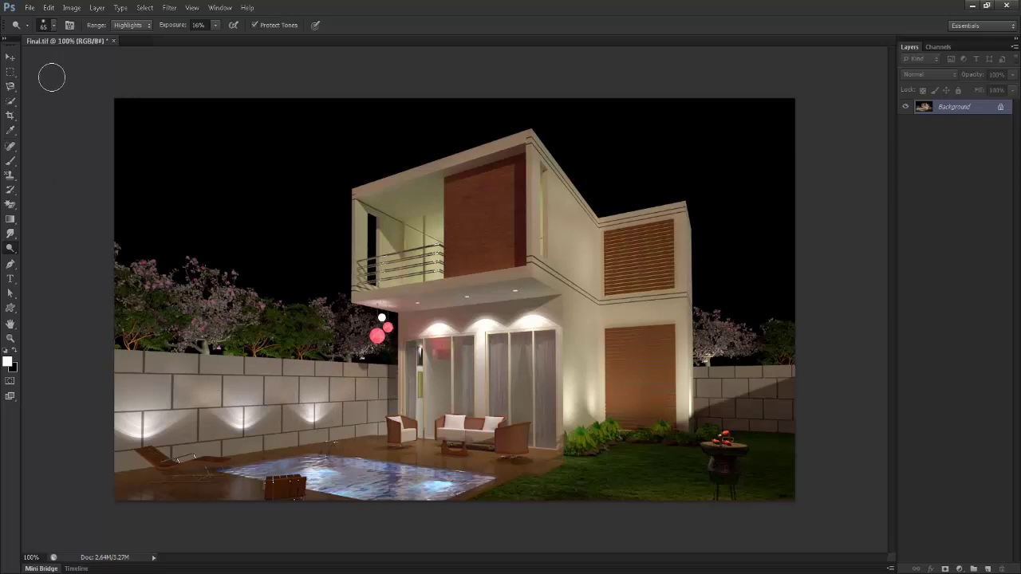
Add a 50-300mm Zoom lens flare at 100% brightness on the leftmost light under the balcony using a rectangular selection, and deselect
click(12, 73)
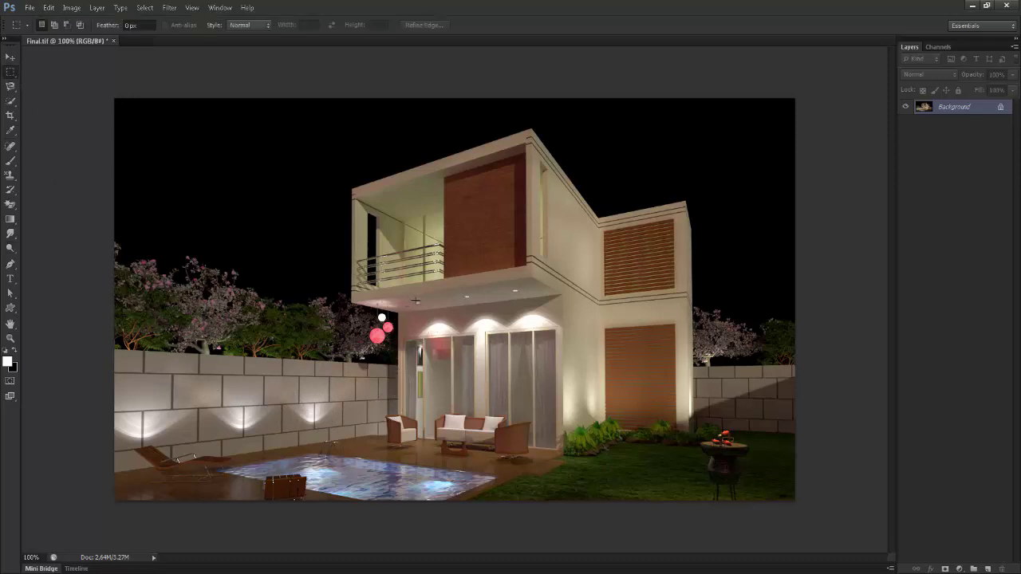
mouse_move(408, 296)
mouse_down()
mouse_move(433, 324)
mouse_move(418, 307)
mouse_up()
click(168, 7)
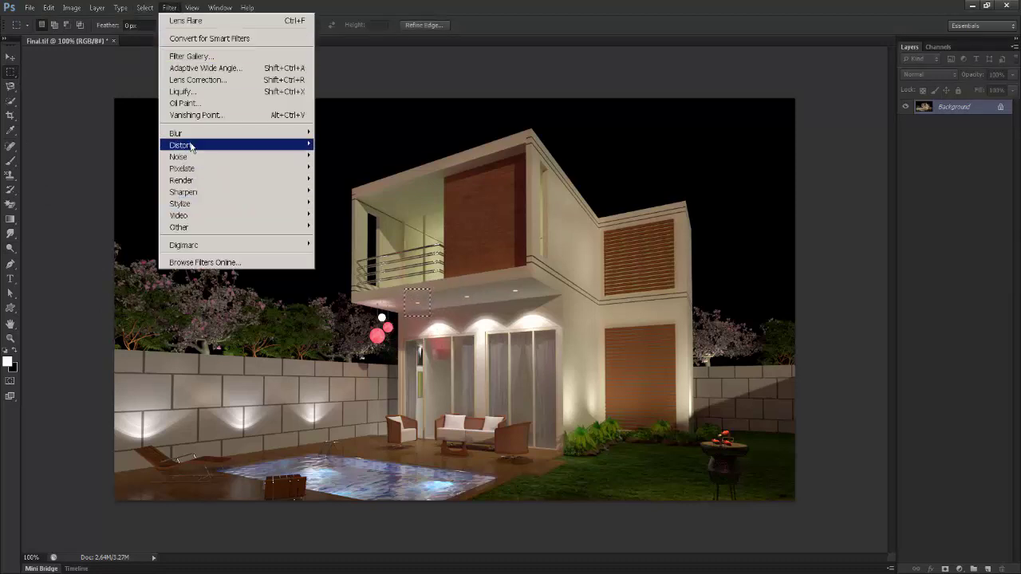
mouse_move(191, 180)
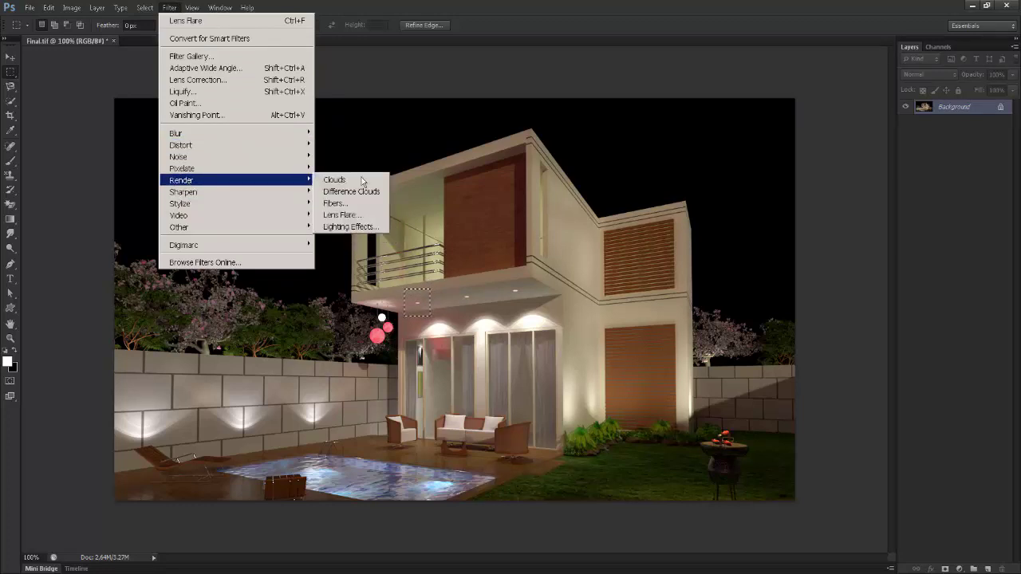
click(343, 215)
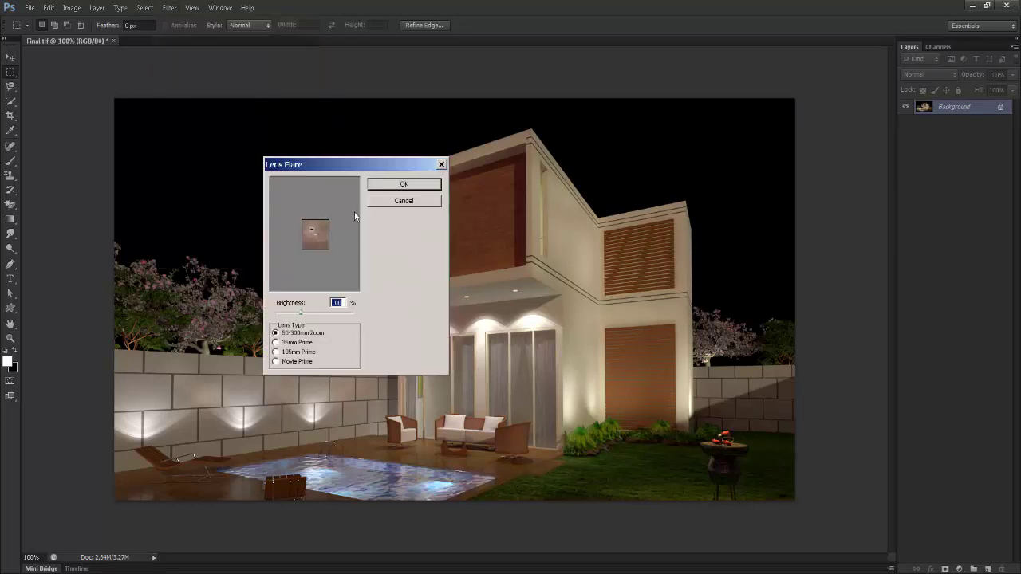
click(316, 234)
click(388, 187)
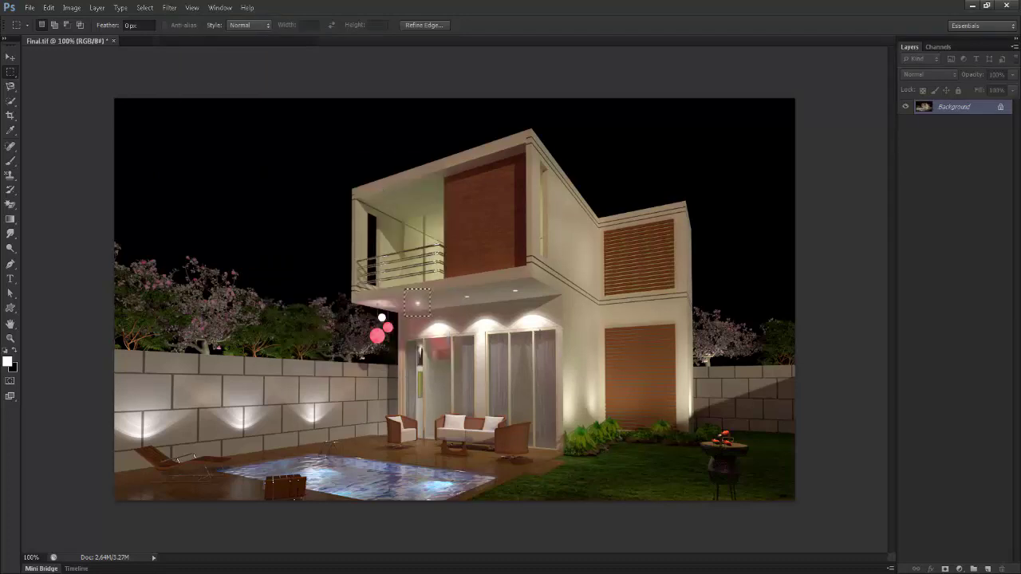
key(ctrl+d)
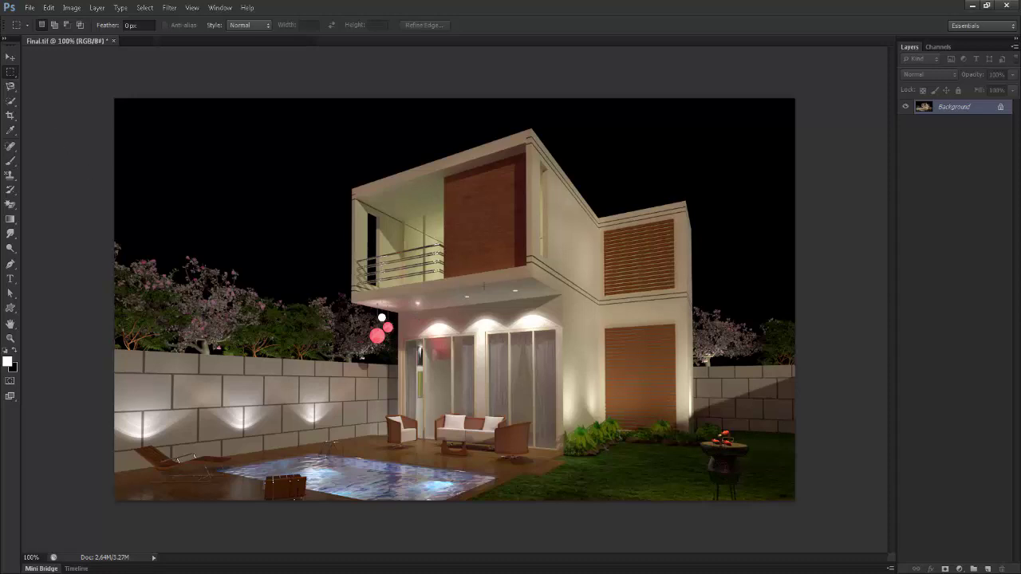
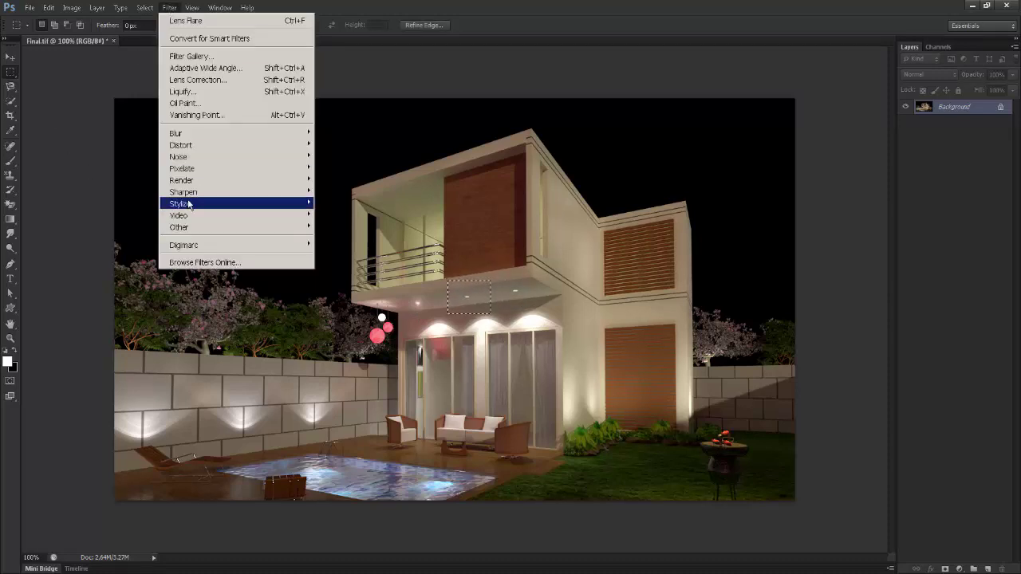
Add a 50-300mm Zoom lens flare at 100% brightness on the selected middle light under the balcony, and deselect
mouse_move(229, 183)
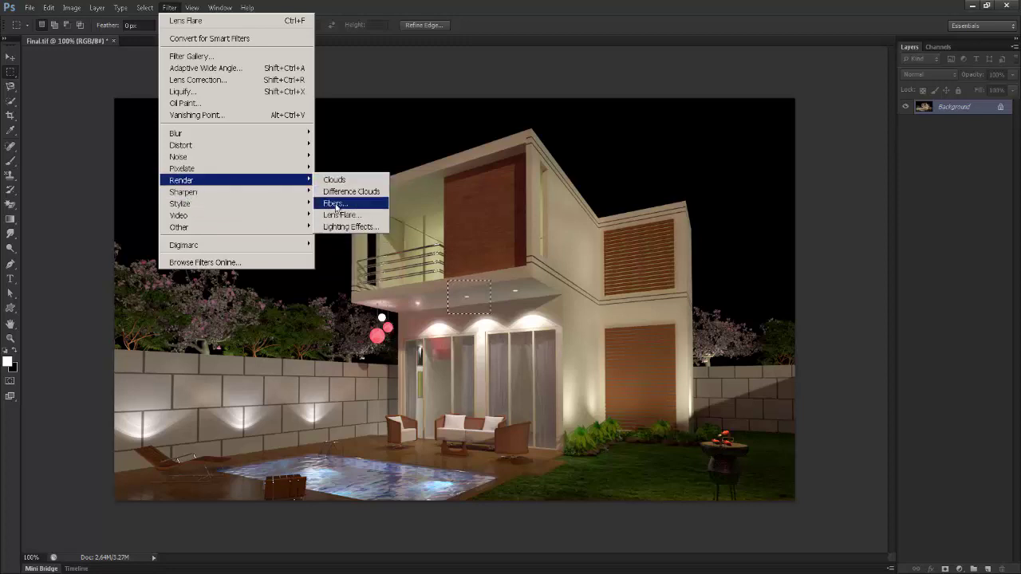
click(338, 215)
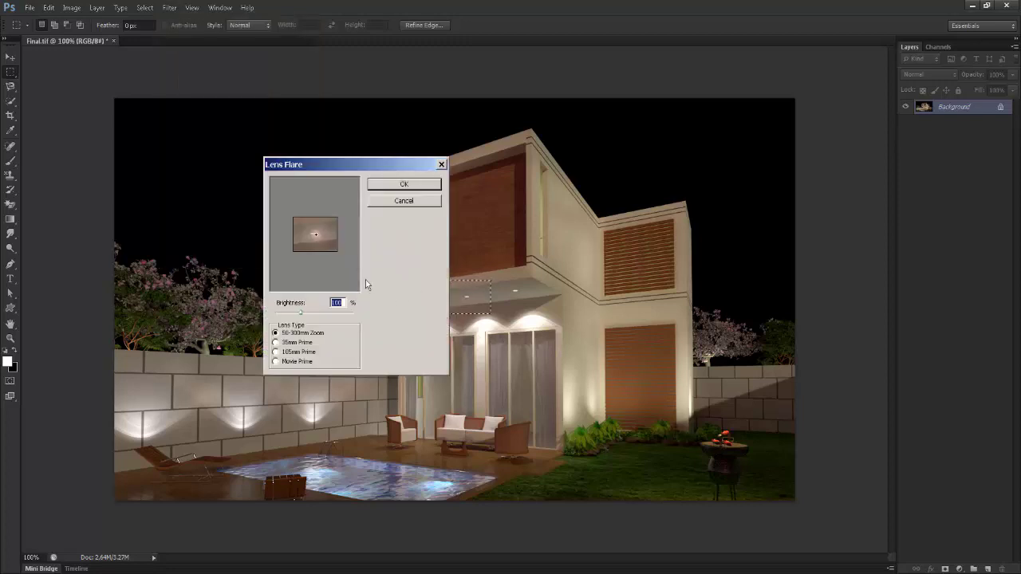
click(311, 235)
click(409, 184)
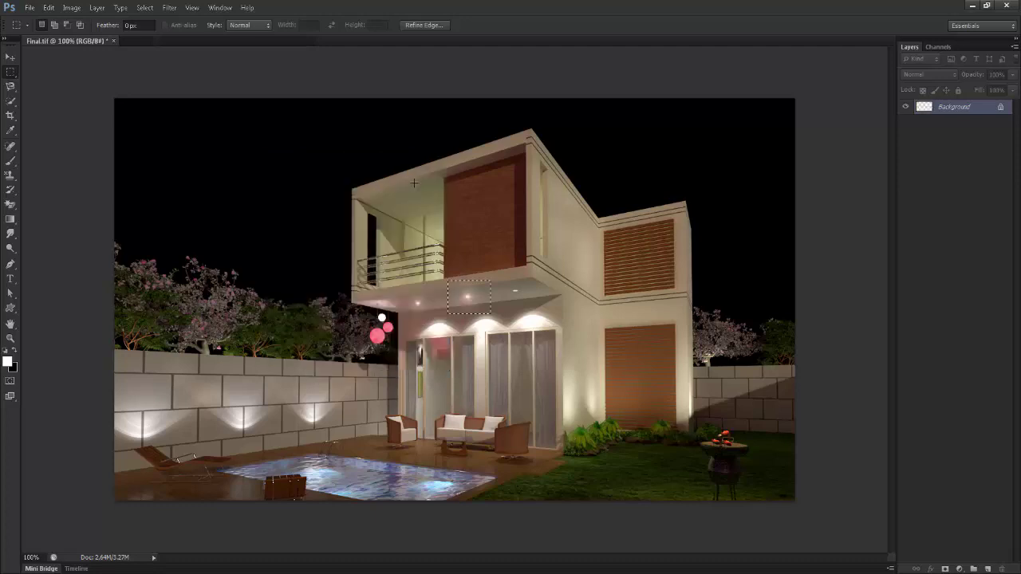
click(467, 292)
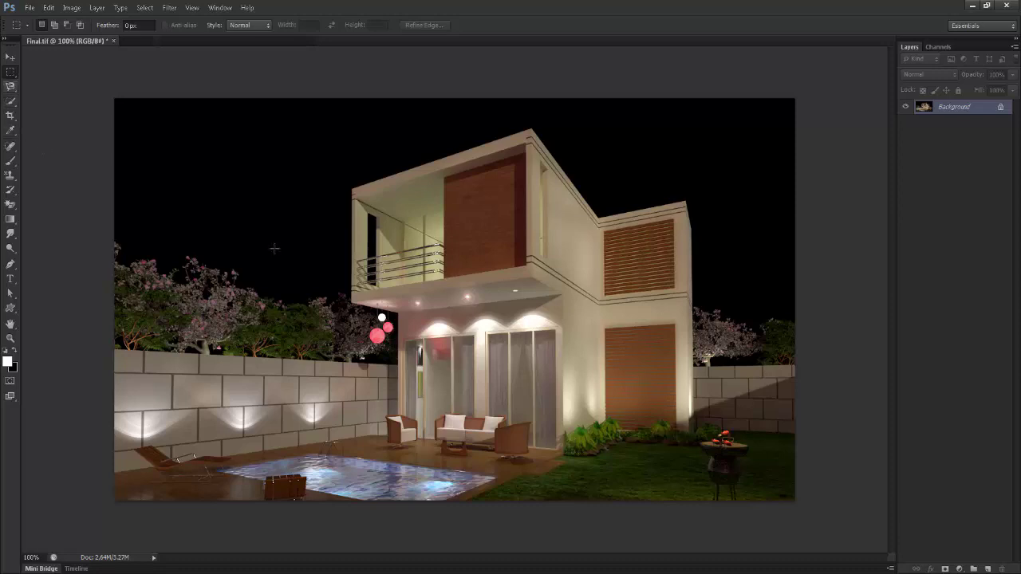
Select the area around the rightmost light under the balcony, add a 50-300mm Zoom lens flare at 100% brightness, and deselect
drag(475, 267, 531, 312)
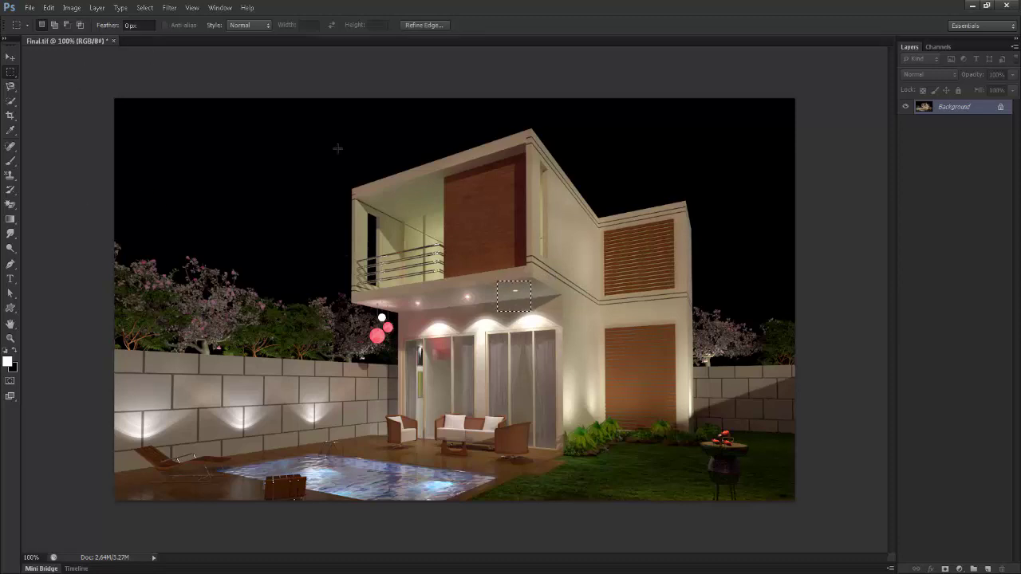
click(167, 8)
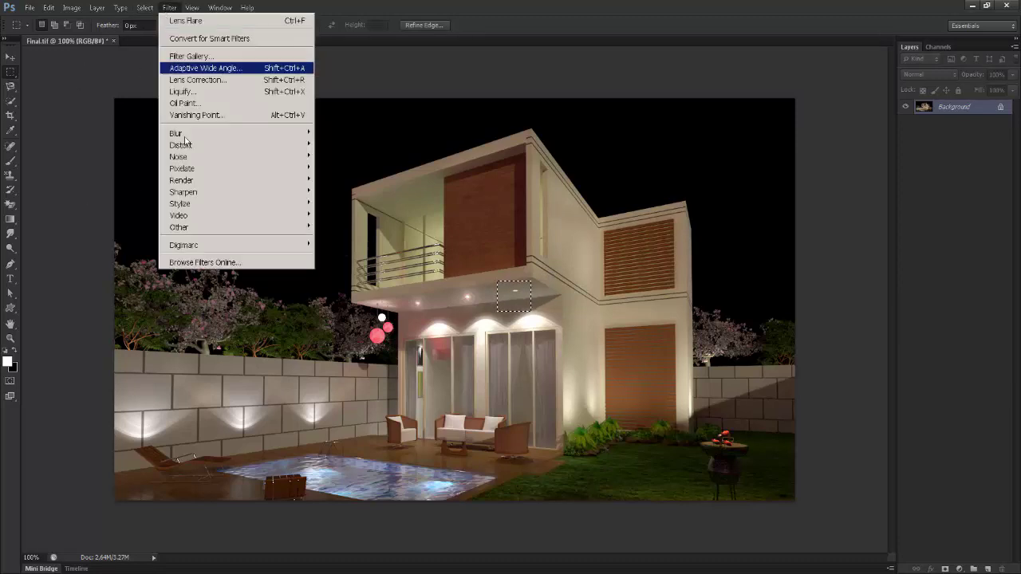
mouse_move(199, 181)
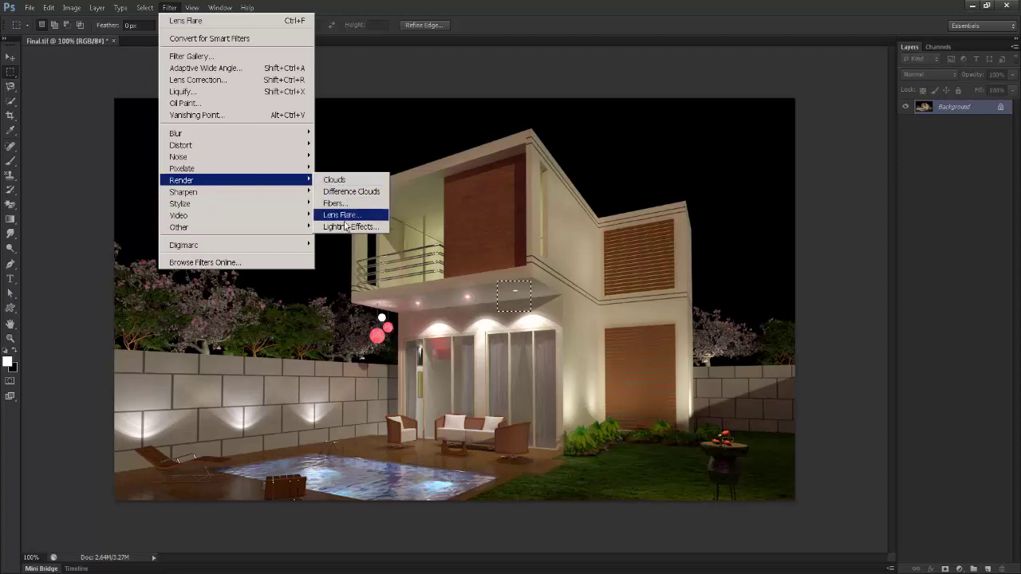
click(343, 215)
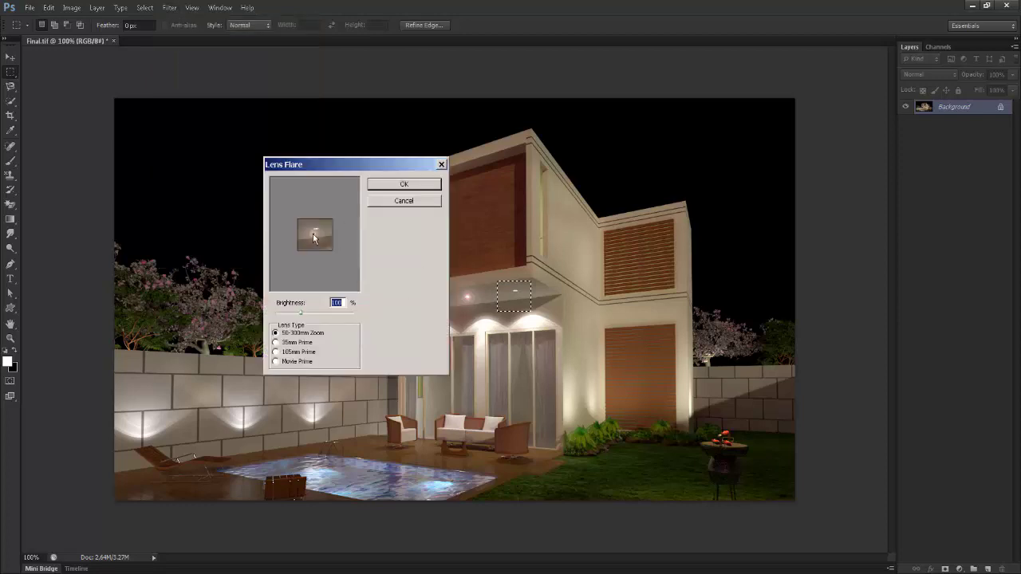
click(404, 184)
key(ctrl+d)
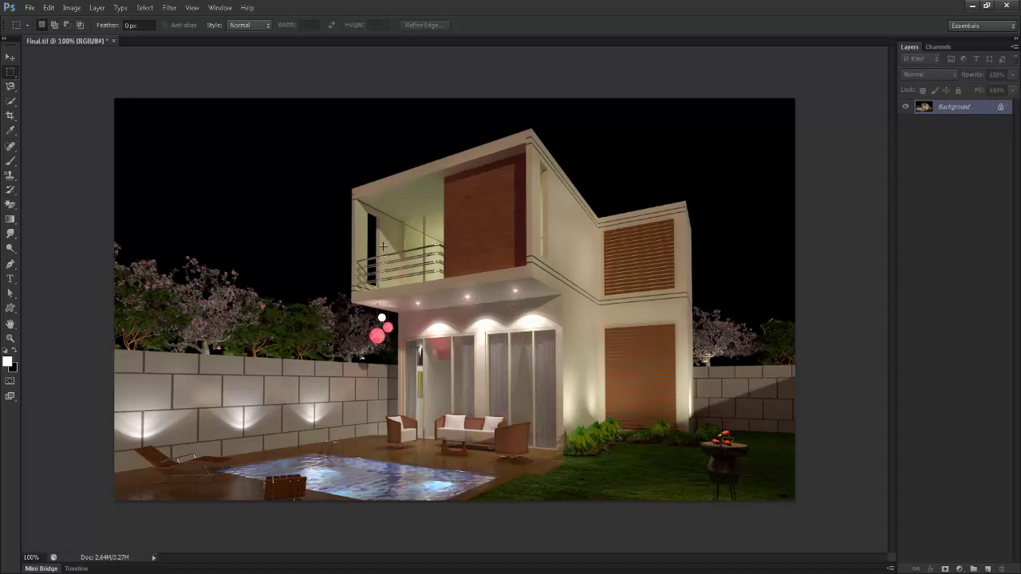
Open the sky image SKY06.JPG from the desktop
click(27, 8)
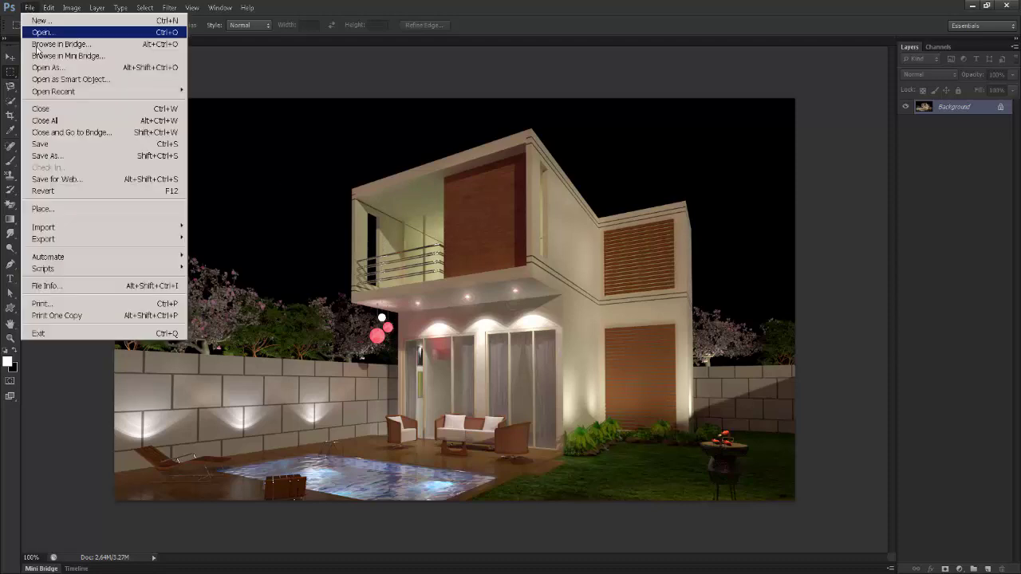
click(36, 29)
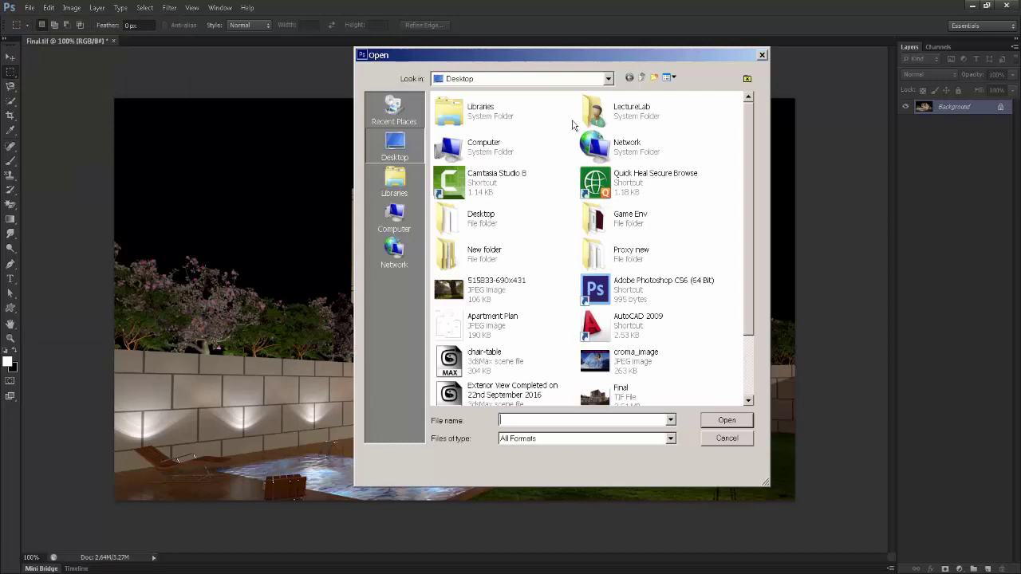
scroll(749, 188, down, 2)
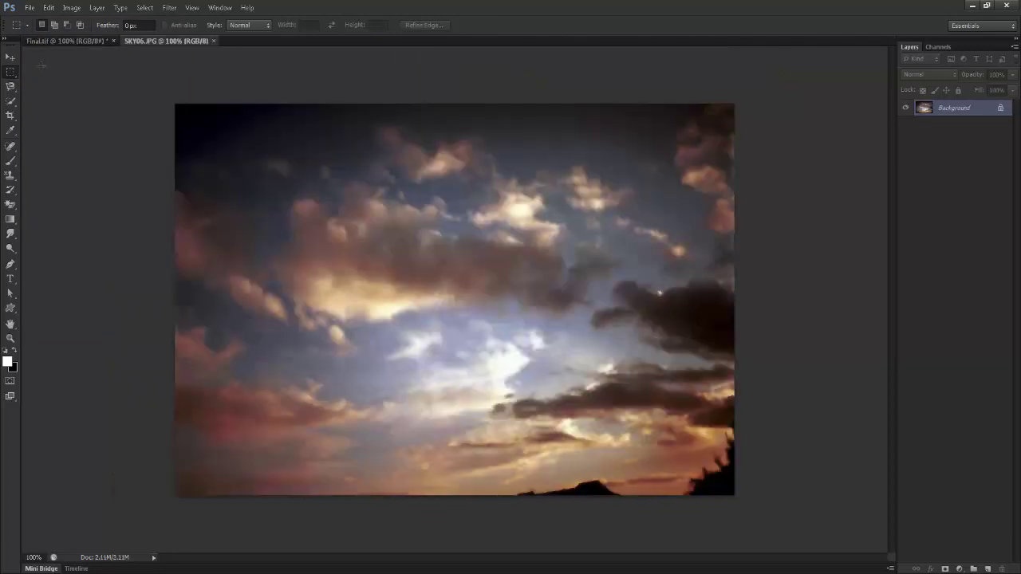
Move the sky picture into Final.tif as a new layer, position it over the house render, and close the sky document
click(10, 56)
drag(176, 41, 249, 112)
drag(333, 109, 463, 188)
drag(526, 327, 296, 212)
click(877, 184)
drag(373, 234, 388, 264)
Convert the sky layer to a smart object and shift it upward over the render
right_click(957, 113)
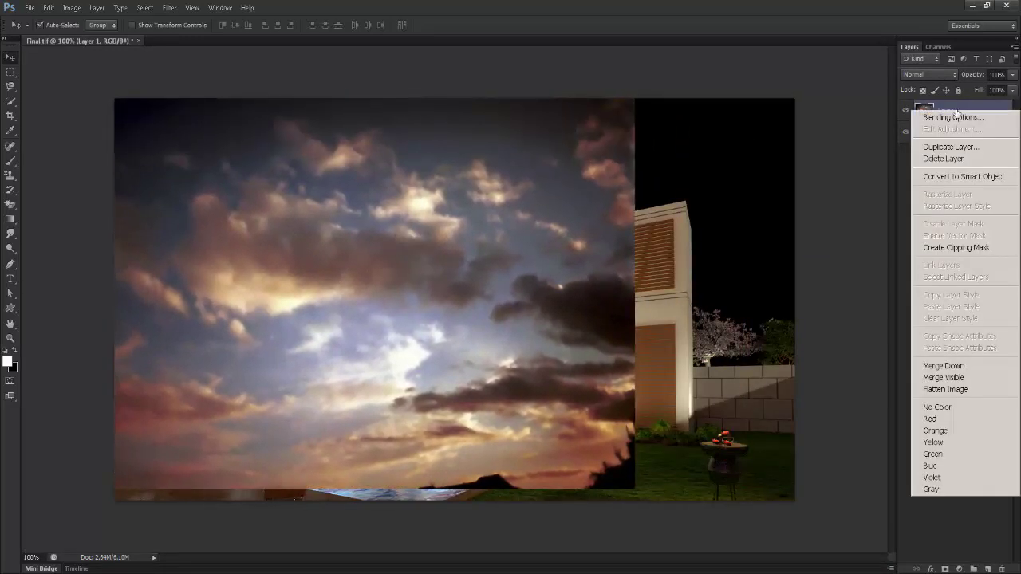
click(955, 180)
drag(505, 319, 511, 213)
Enlarge the sky layer to span the full image width and place it over the upper part of the render
key(ctrl+t)
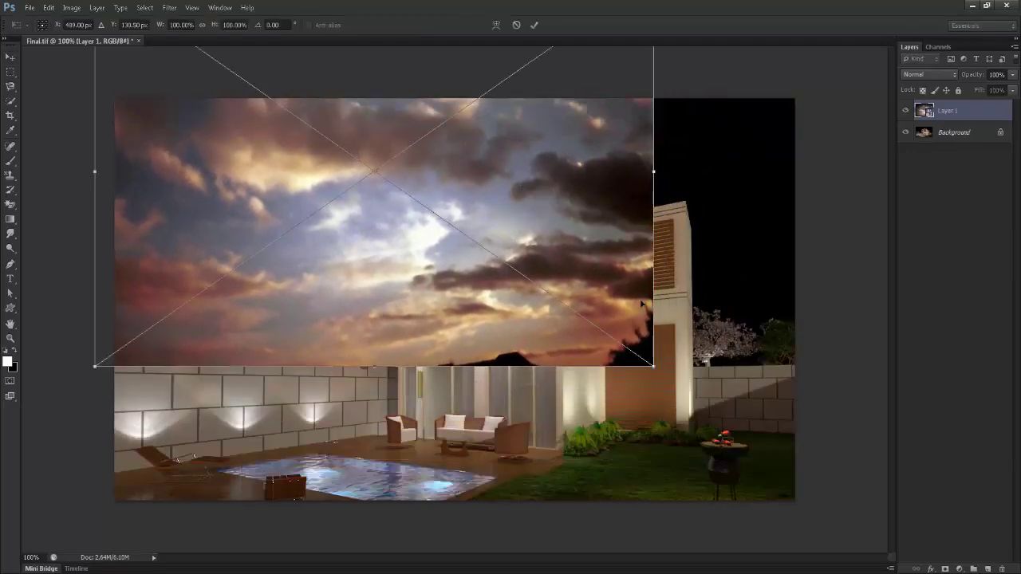
key(ctrl+minus)
drag(583, 343, 682, 407)
drag(602, 367, 611, 321)
key(Return)
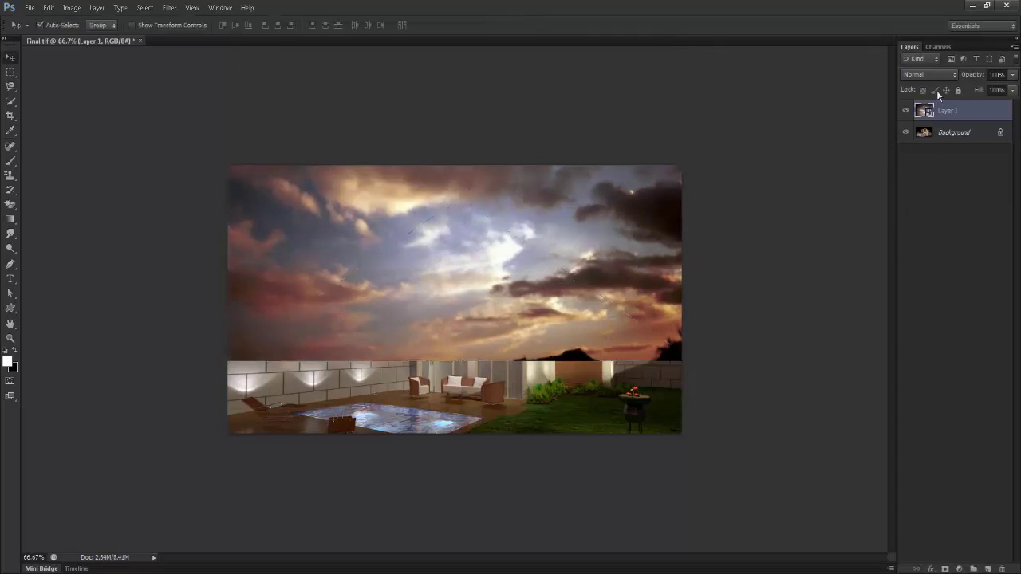
Load the Alpha 1 channel as a selection around the house and garden, keeping the sky layer active
click(938, 48)
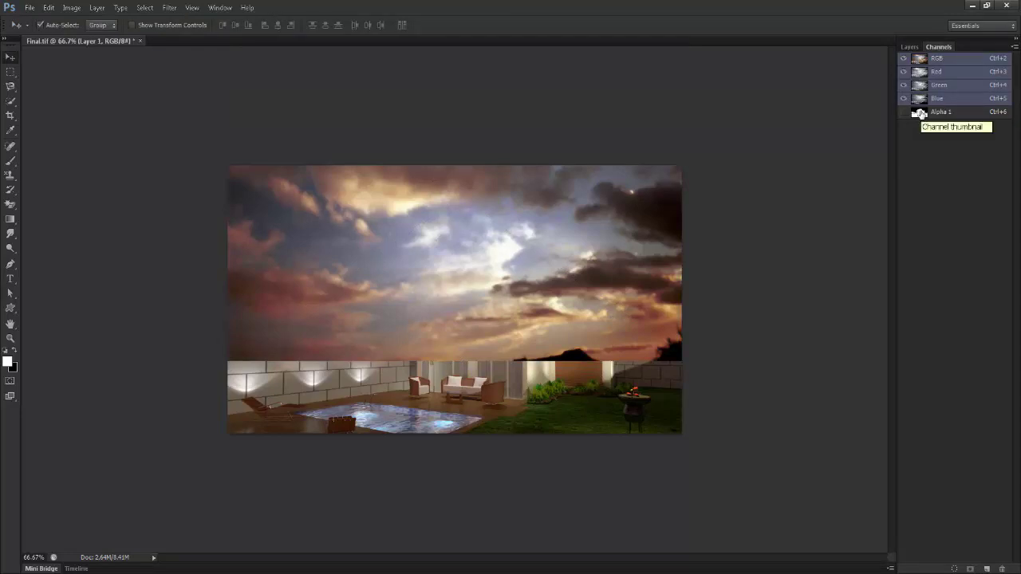
ctrl+click(920, 113)
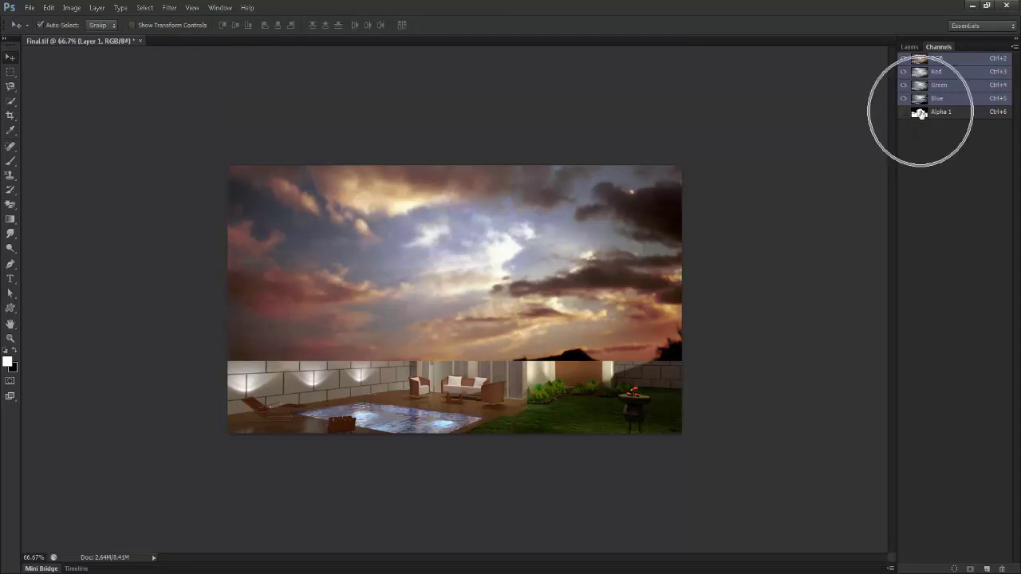
ctrl+click(920, 113)
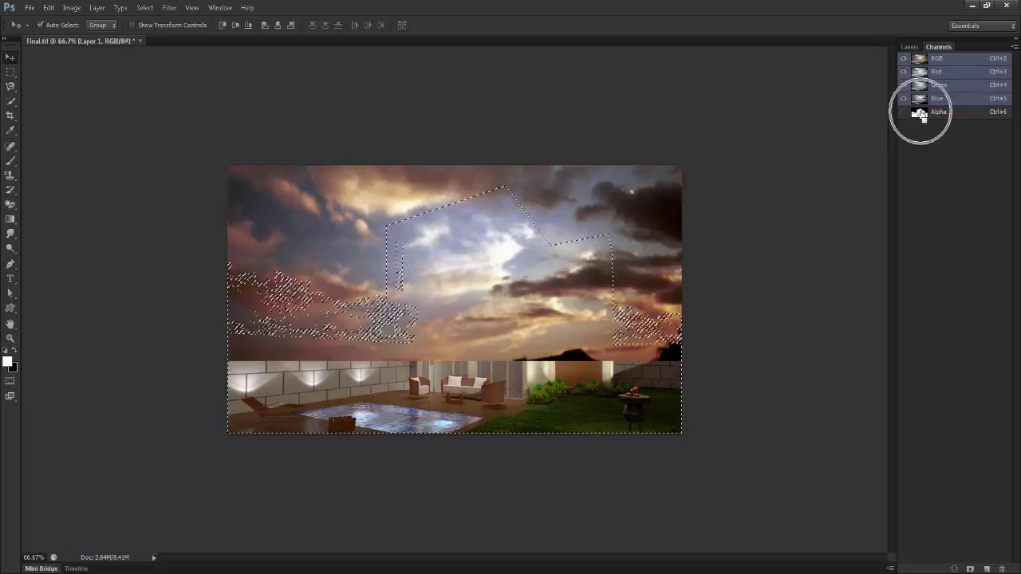
click(910, 47)
key(Delete)
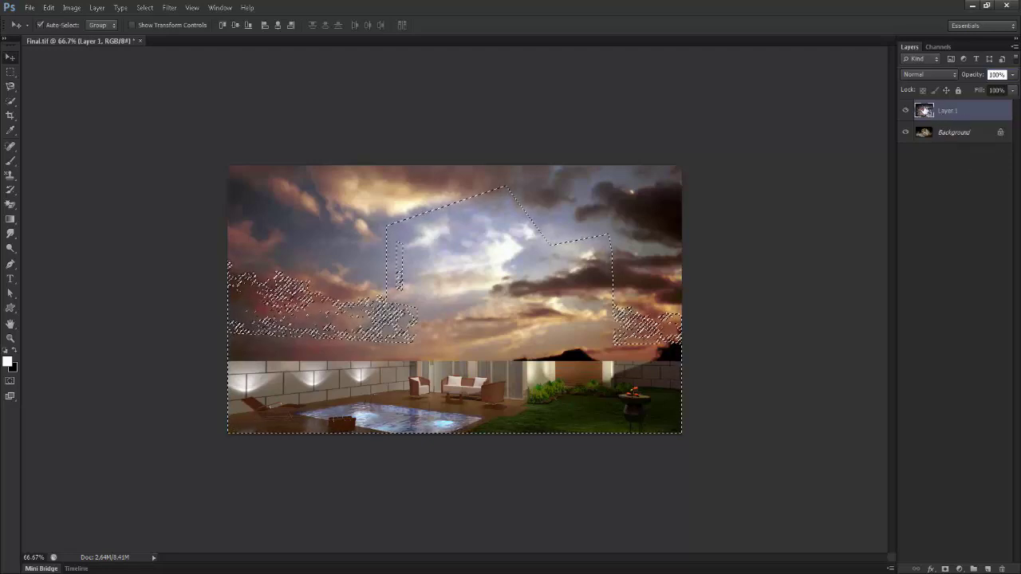
key(ctrl+z)
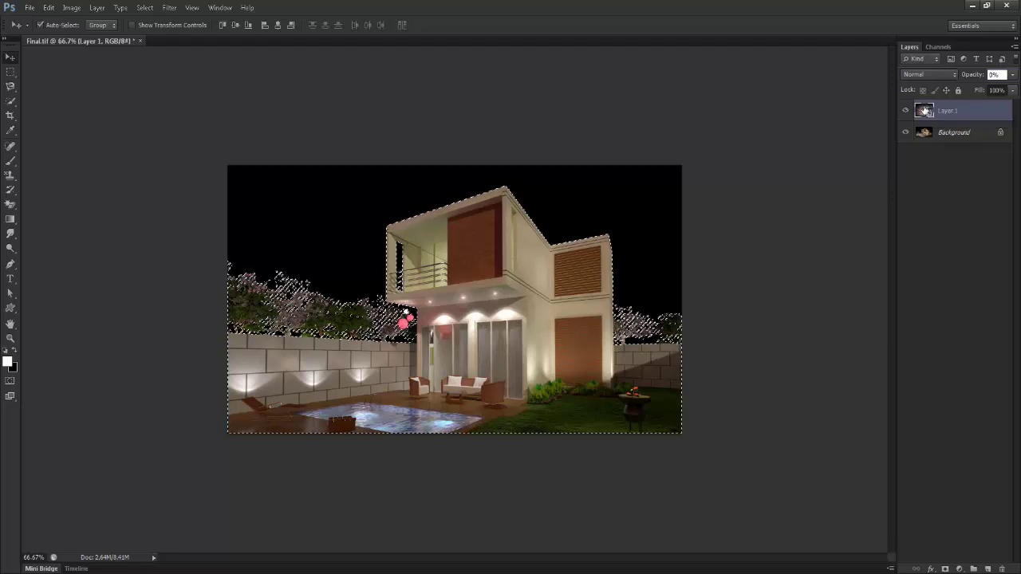
key(ctrl+z)
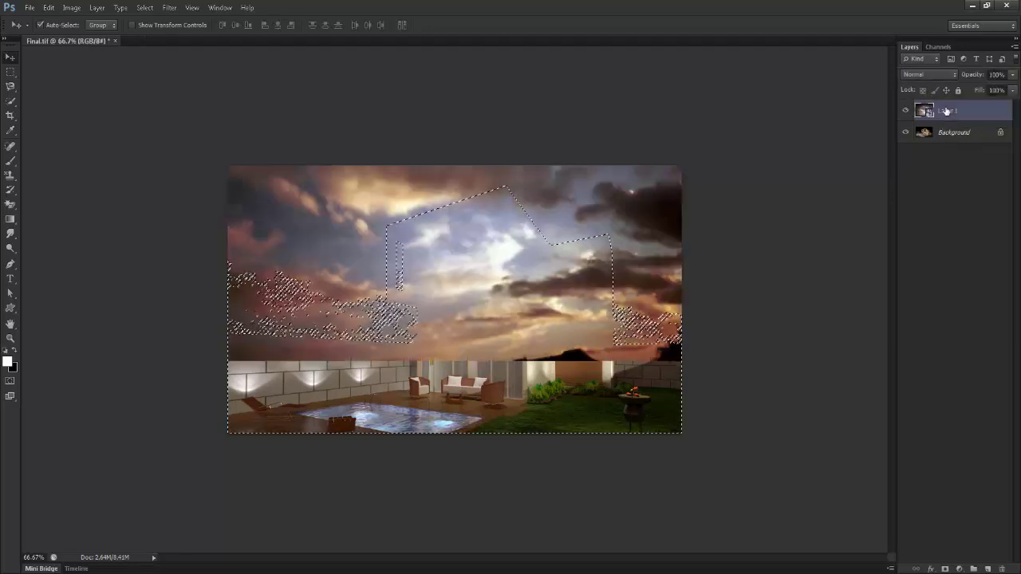
Rasterize the sky layer, delete the selected house and garden area from it, and deselect
right_click(948, 112)
click(938, 228)
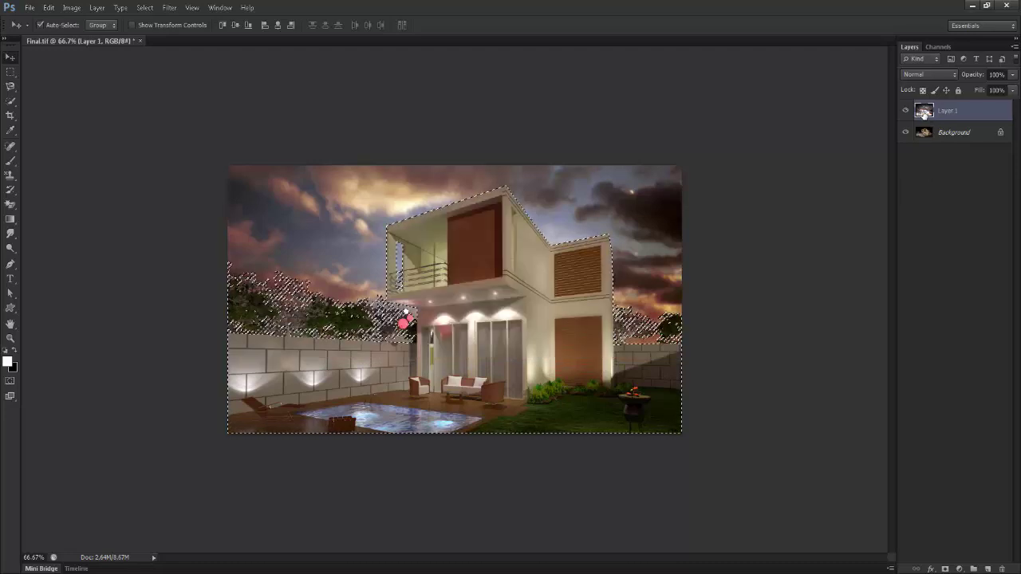
key(ctrl+d)
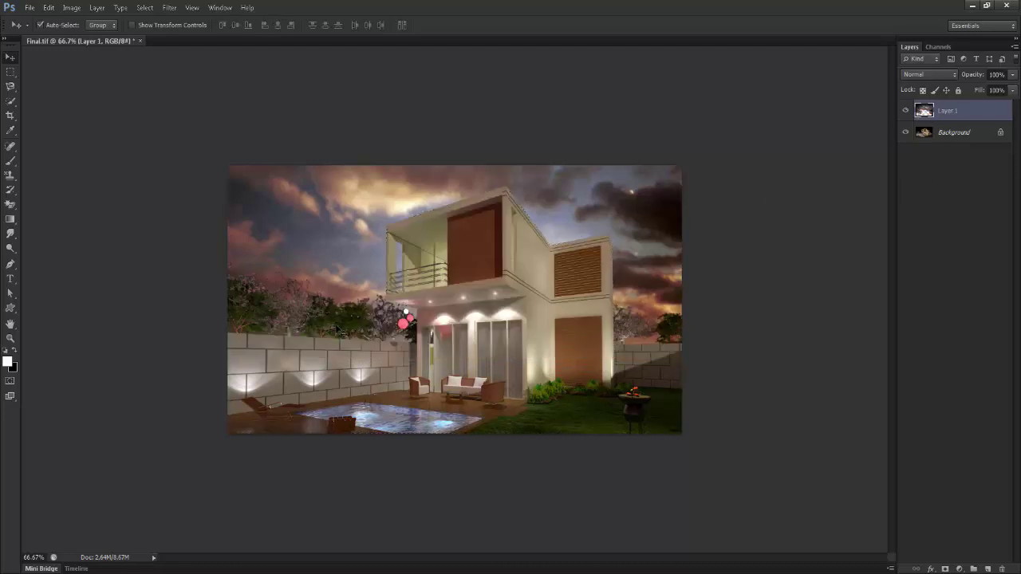
Add a new layer above the sky layer and fill it with black
click(956, 146)
click(959, 112)
click(984, 567)
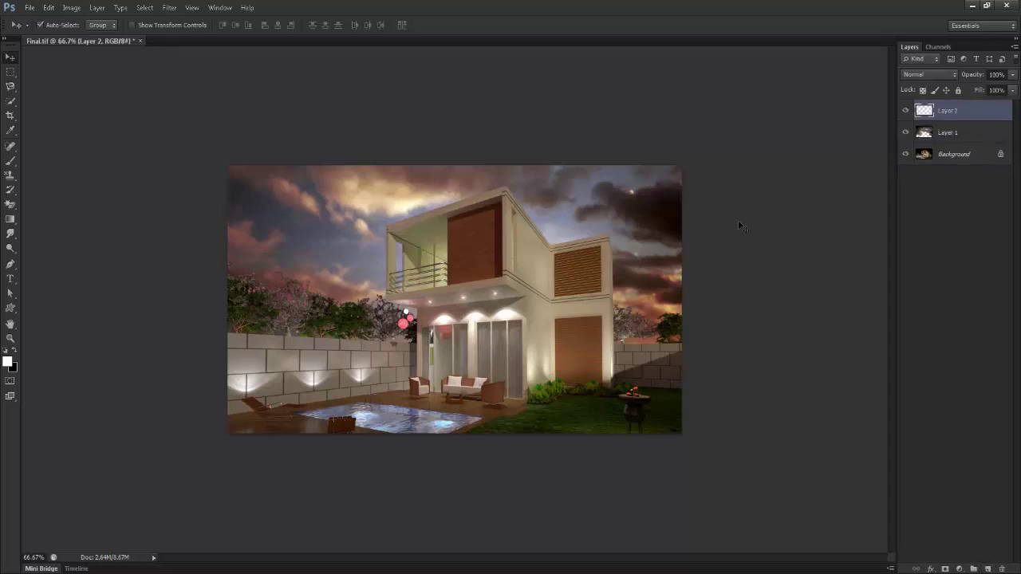
key(ctrl+BackSpace)
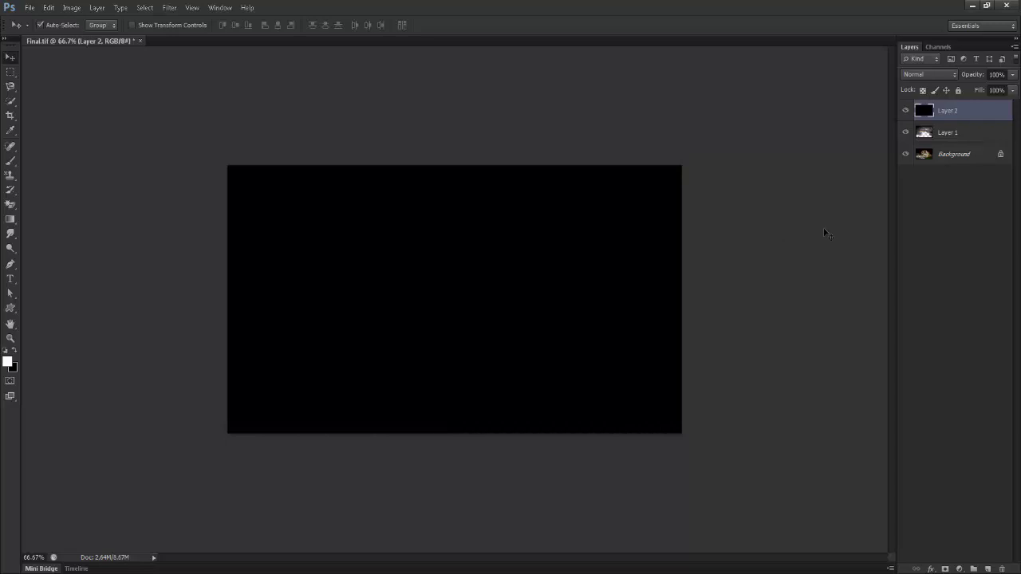
Load Alpha 1 as a selection, delete that house and garden area from the black layer, and deselect
click(959, 130)
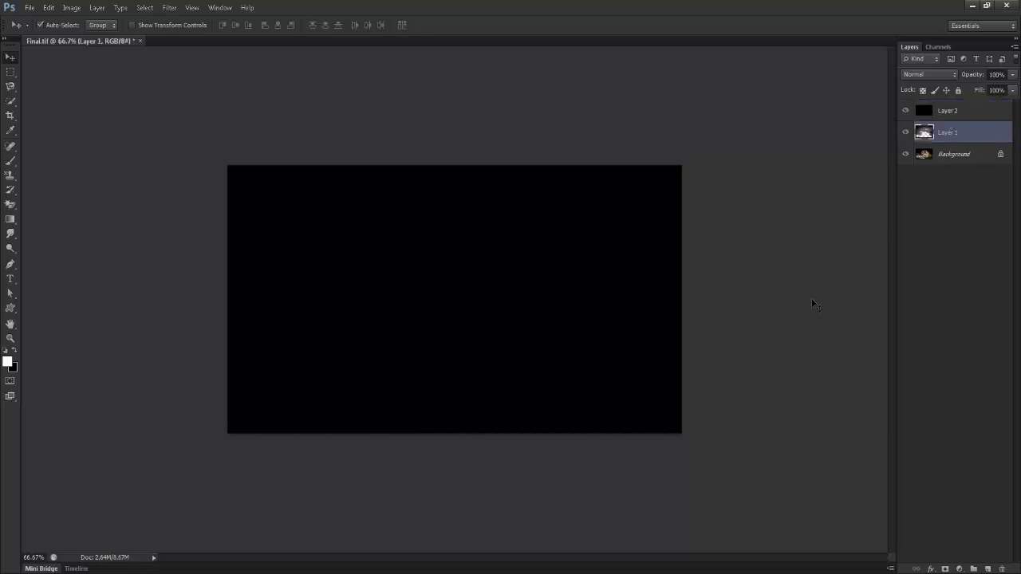
click(924, 111)
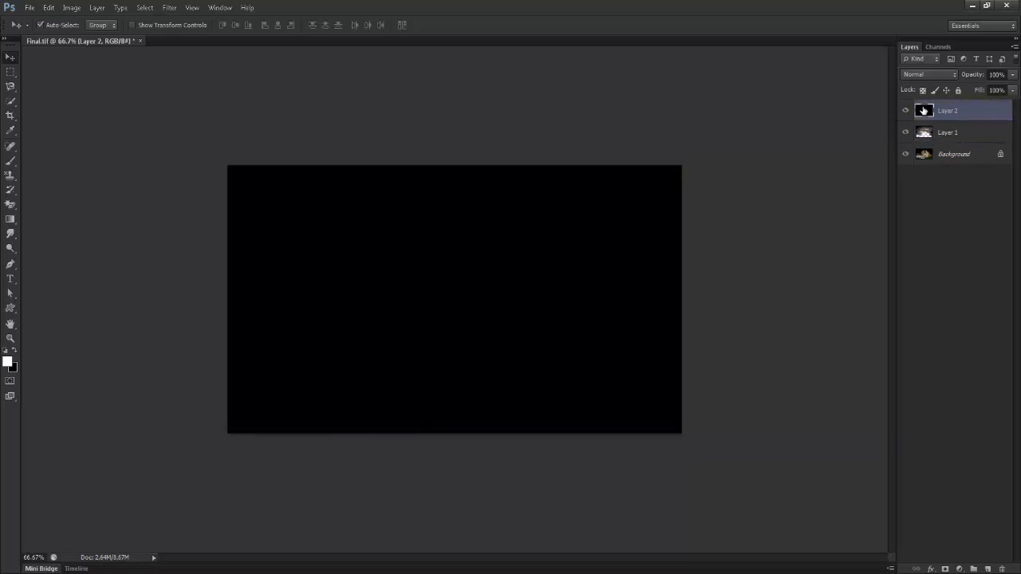
click(938, 47)
ctrl+click(919, 112)
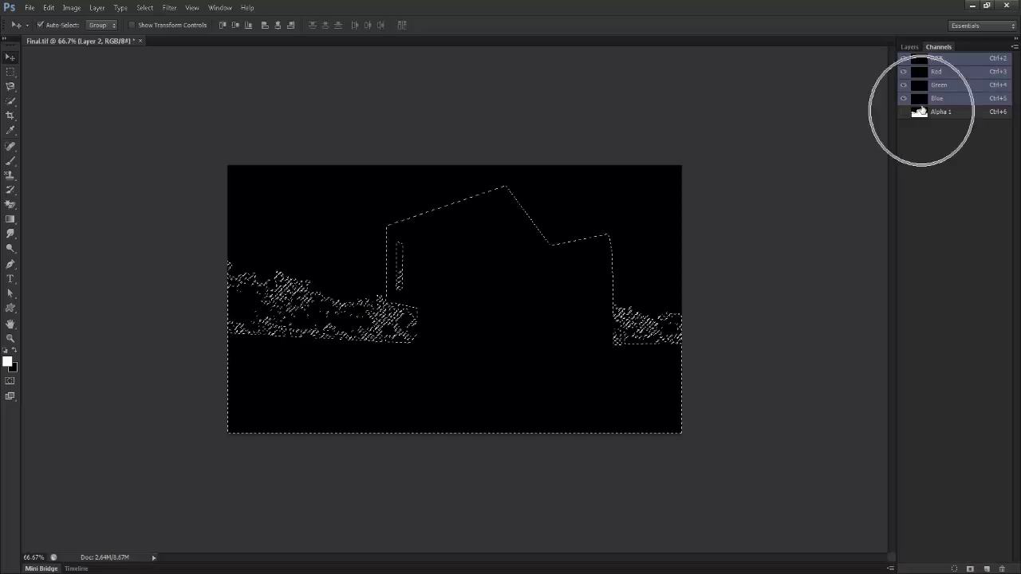
click(916, 48)
key(Delete)
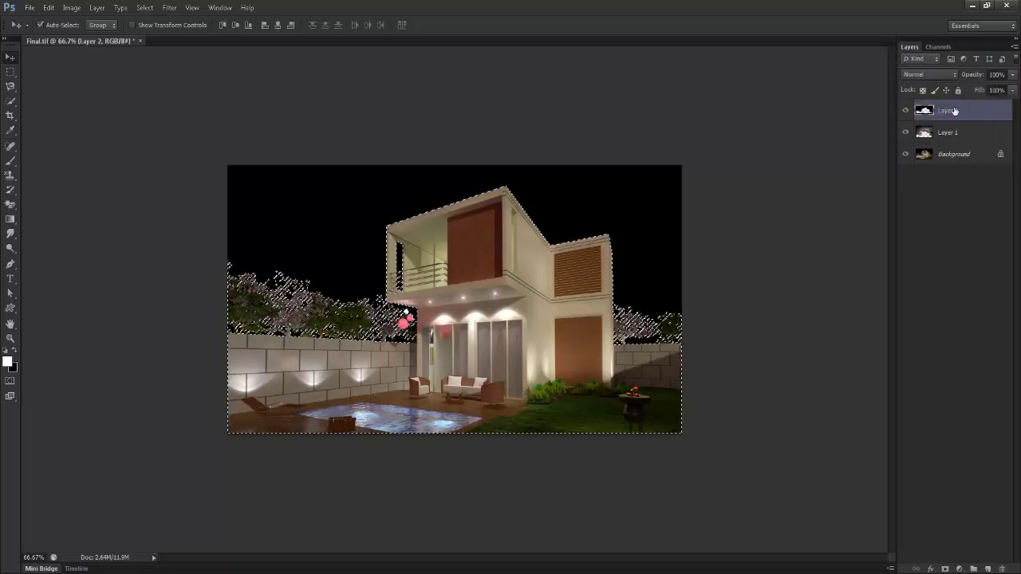
key(ctrl+d)
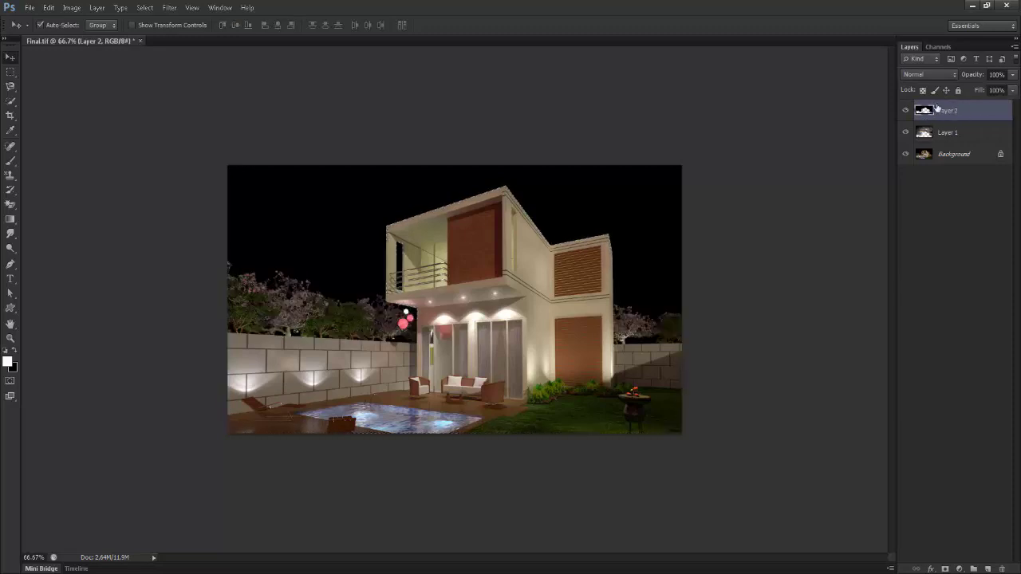
Reduce the black layer's opacity to 57% to darken the sky, comparing the image with and without the layer
drag(973, 76, 975, 78)
key(ctrl+1)
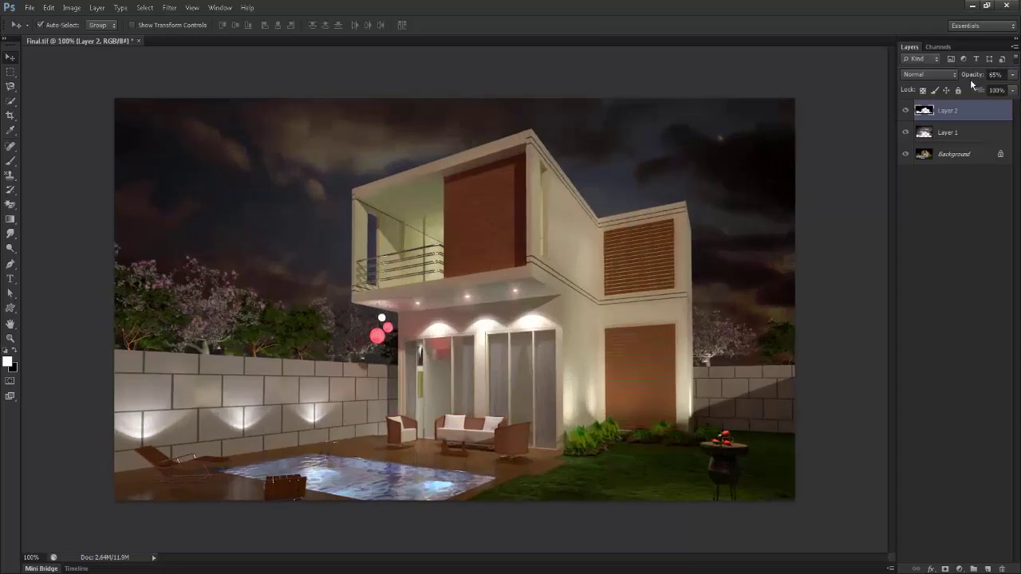
click(906, 111)
click(906, 111)
drag(970, 80, 969, 79)
click(542, 241)
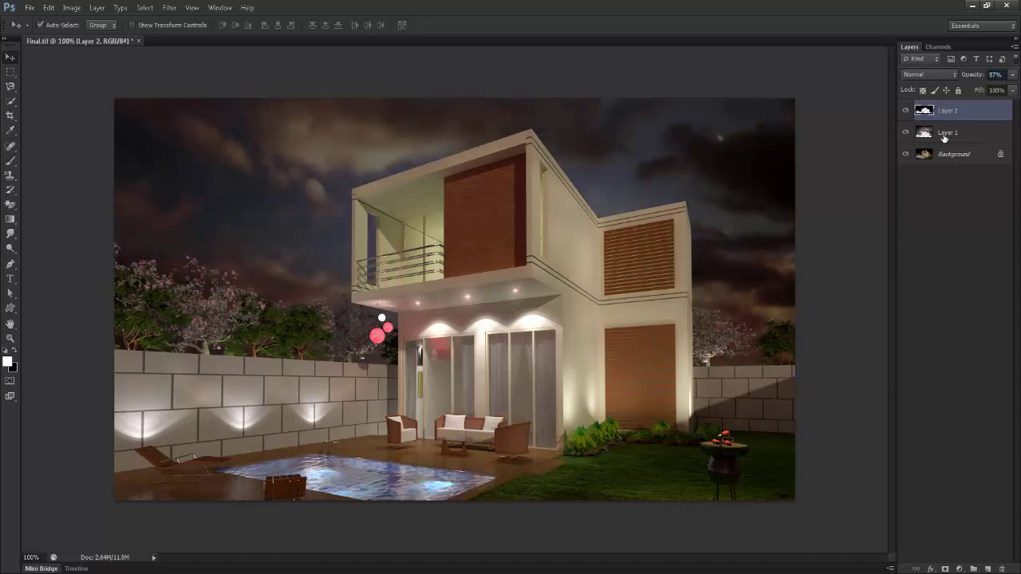
Replace the current brushes with the Smoke_Brush_by_eMelody set and choose its 1500 px smoke brush for the Brush tool
key(b)
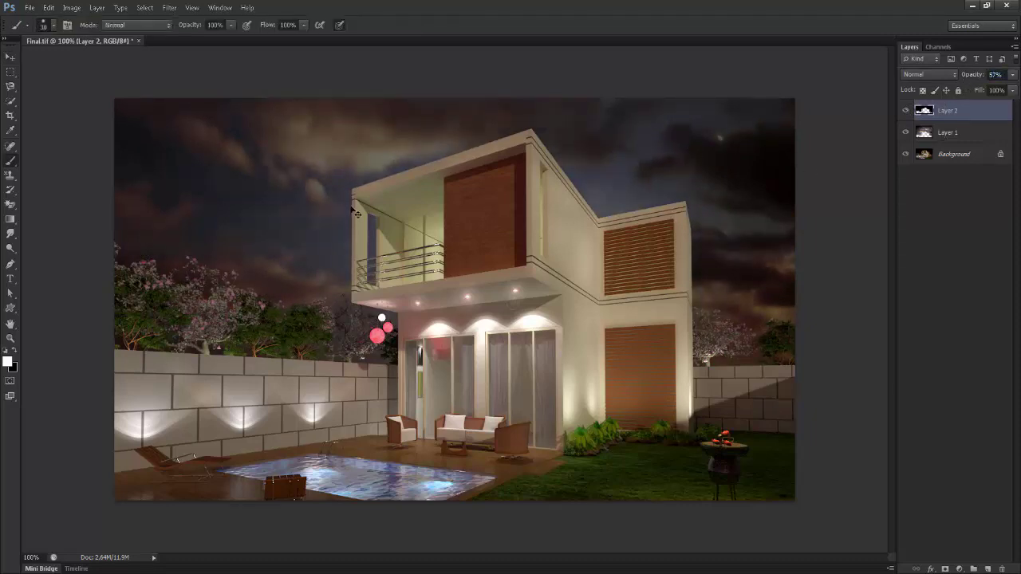
scroll(352, 209, up, 1)
right_click(352, 209)
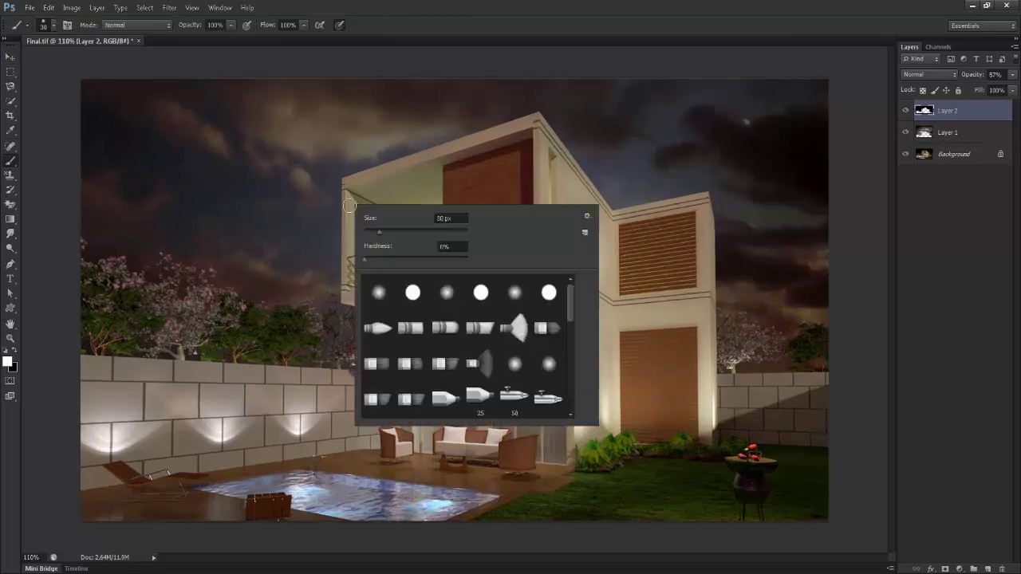
click(587, 215)
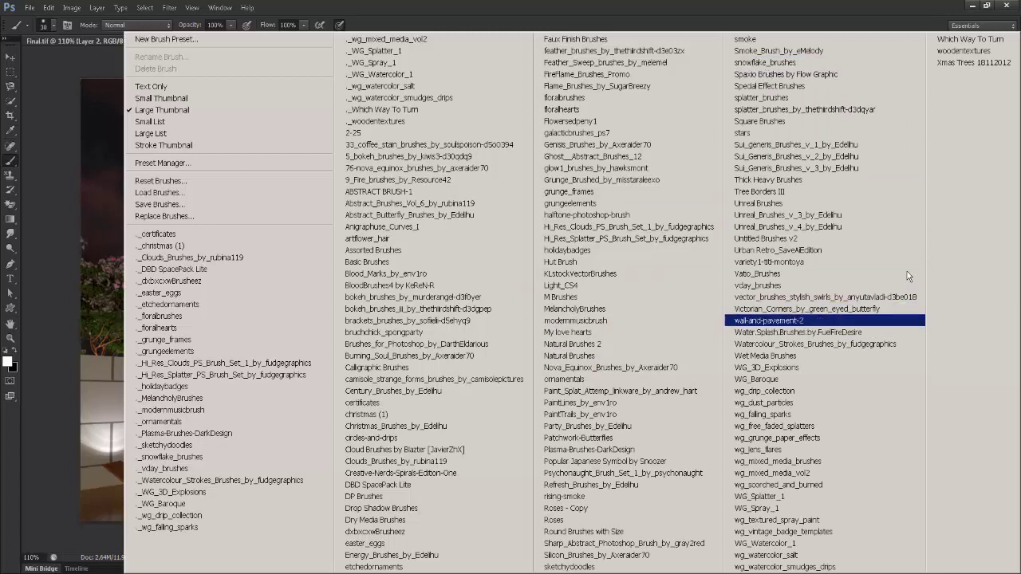
click(797, 51)
click(491, 217)
click(390, 297)
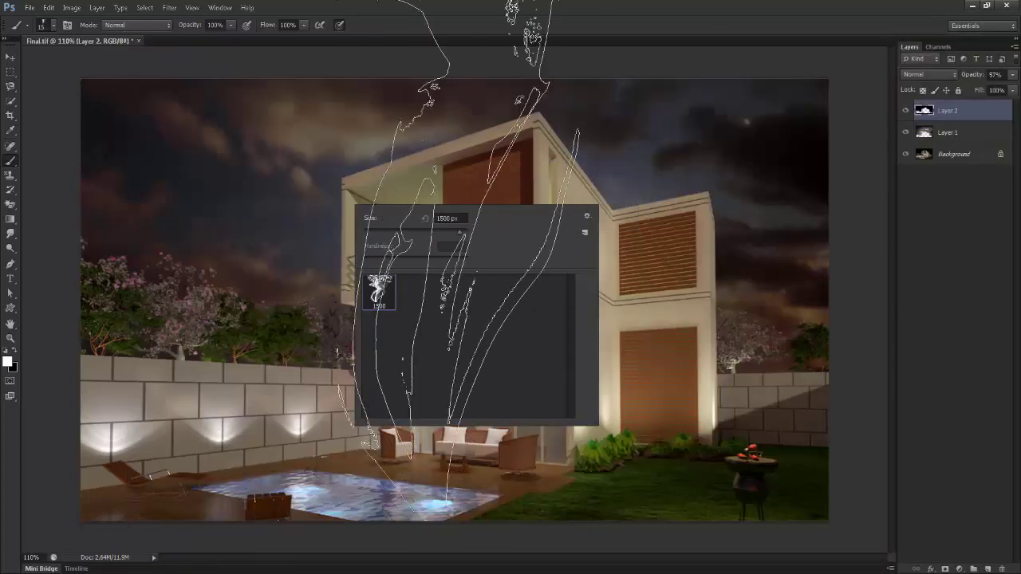
click(467, 32)
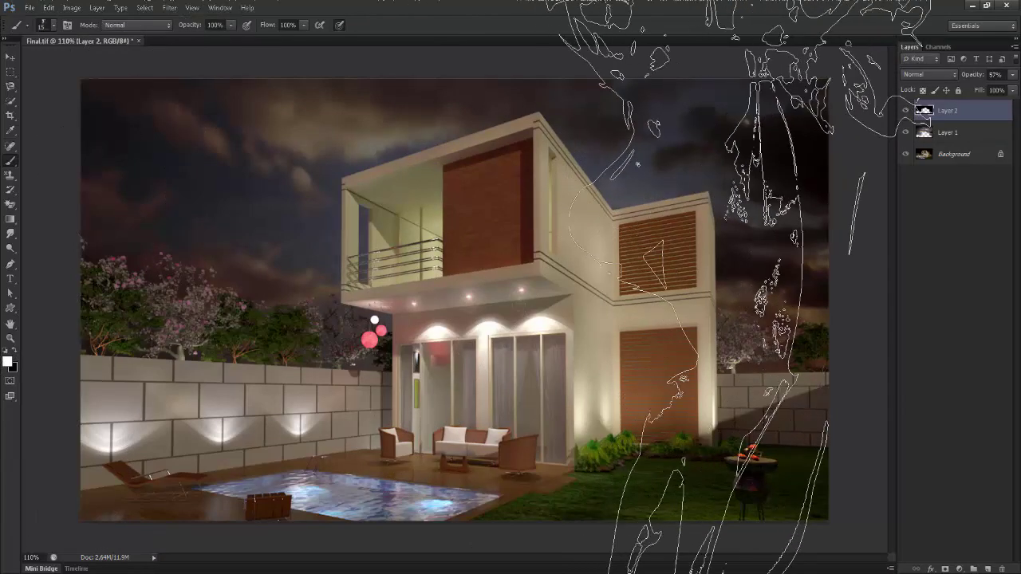
Shrink the smoke brush to 175 px to suit the barbecue grill on the lawn
key(bracketleft)
key(bracketleft)
key(bracketleft)
key(bracketleft)
key(bracketleft)
key(bracketleft)
key(bracketleft)
key(bracketleft)
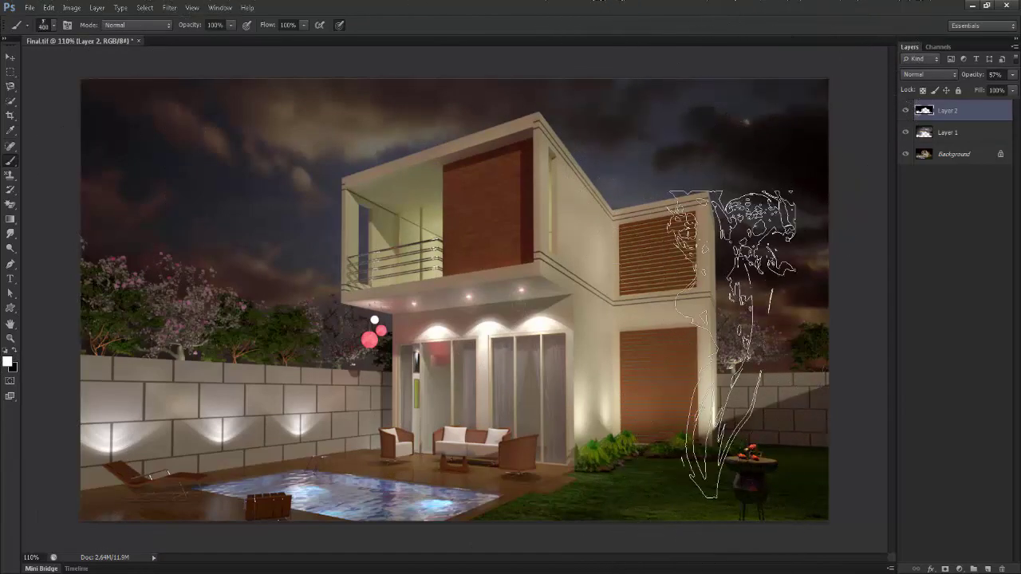
key(bracketleft)
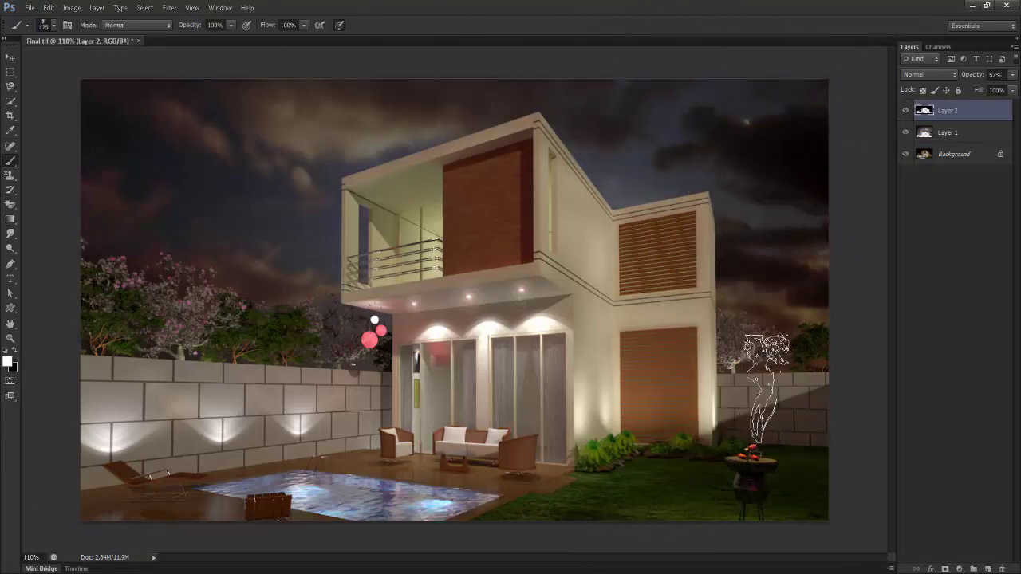
Add a new layer directly above the Background and stamp white smoke over the grill with the brush at 125 px
click(946, 162)
click(987, 568)
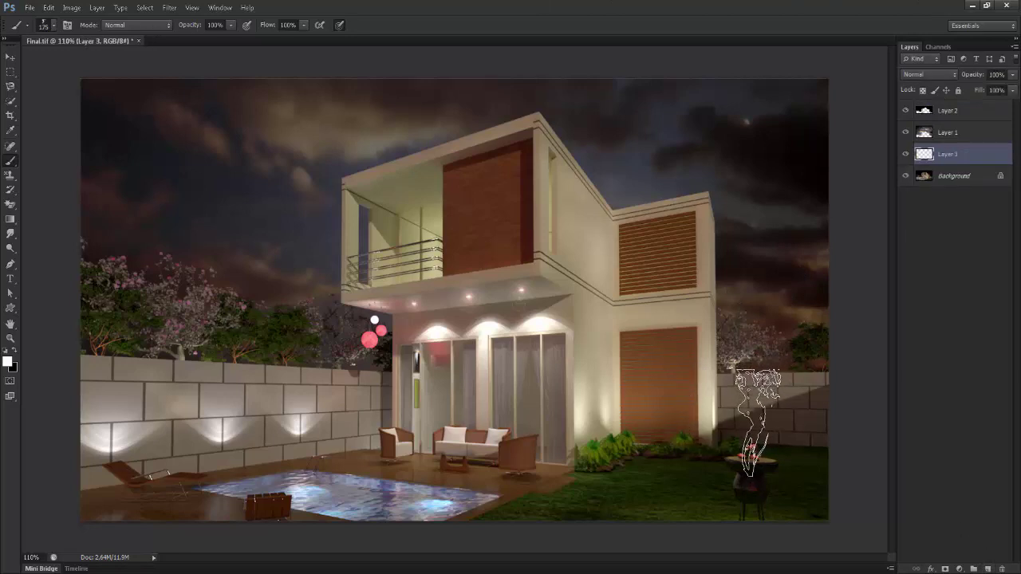
key(bracketleft)
key(bracketleft)
key(bracketleft)
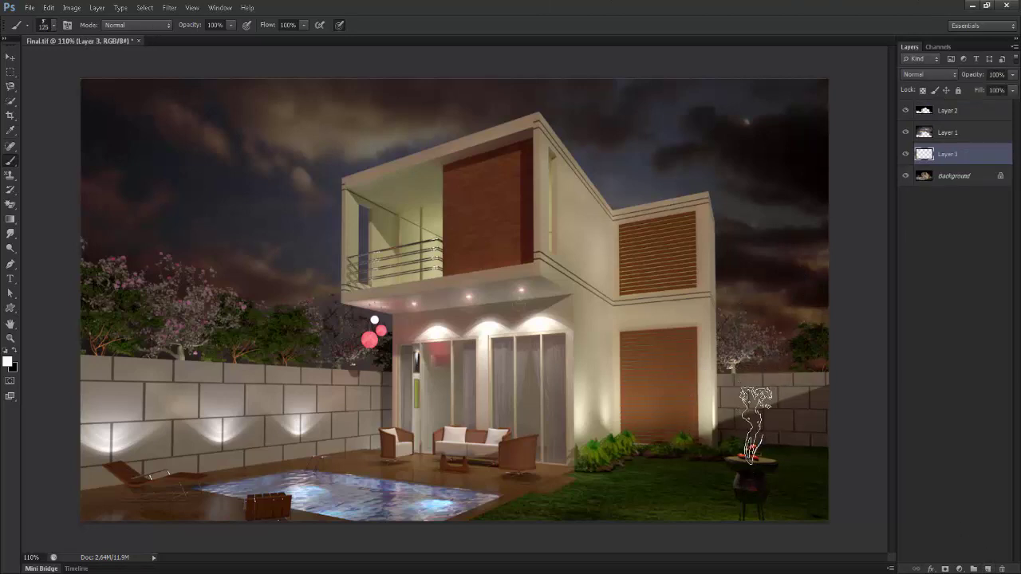
click(755, 425)
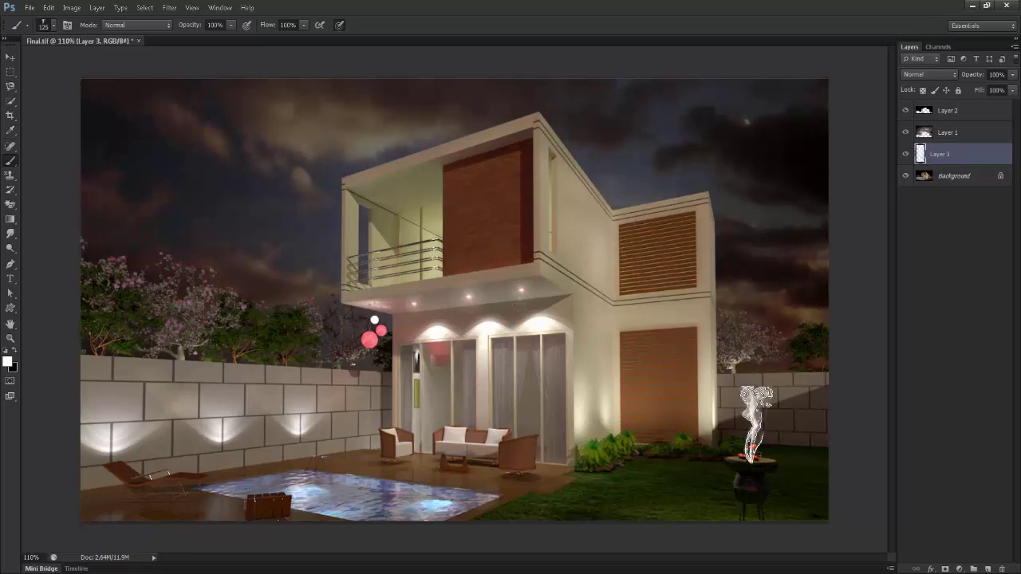
Add a layer mask to the smoke layer and reset the brushes to the default set, choosing the soft round brush
click(944, 569)
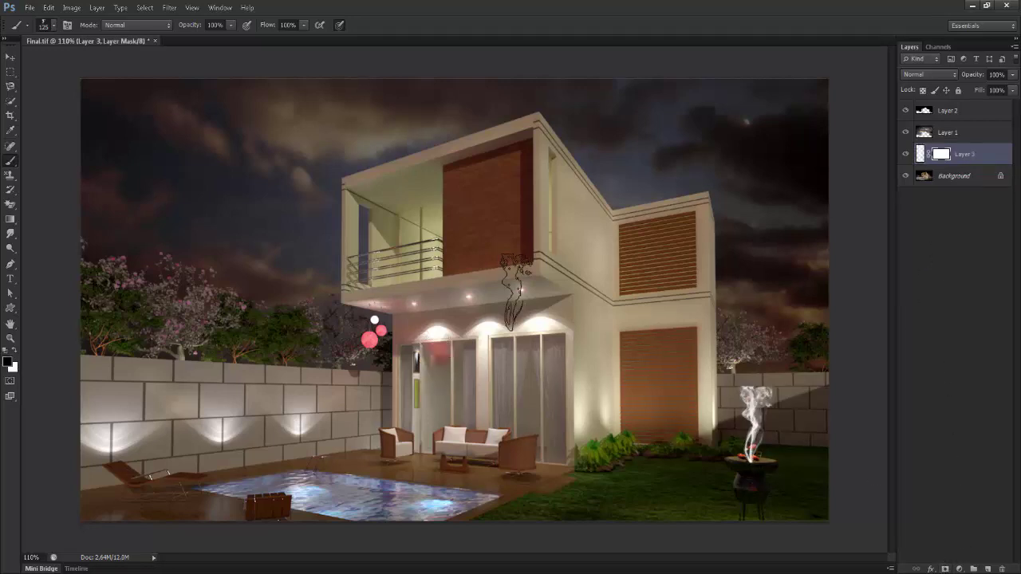
right_click(399, 233)
click(634, 236)
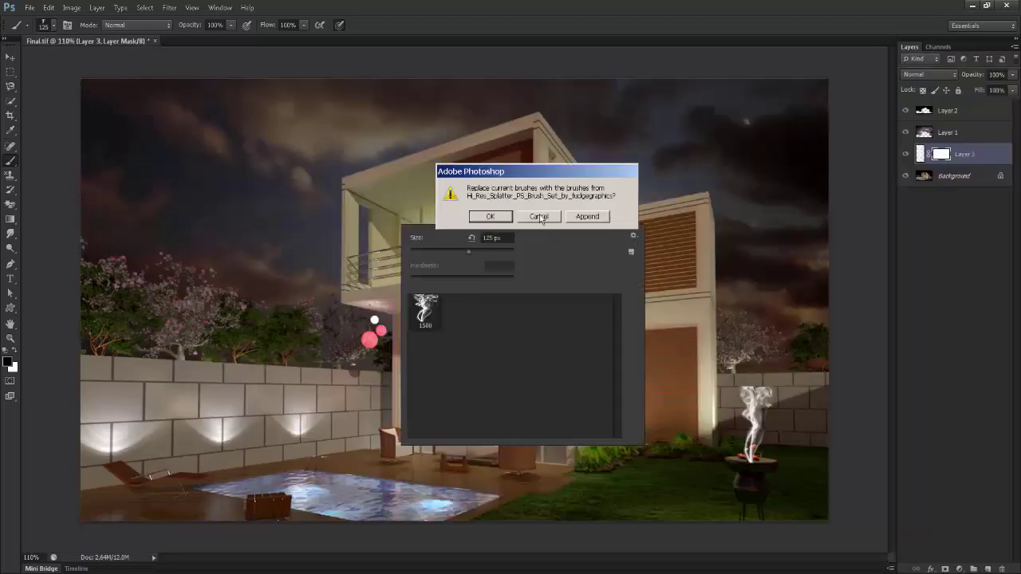
click(554, 217)
click(634, 237)
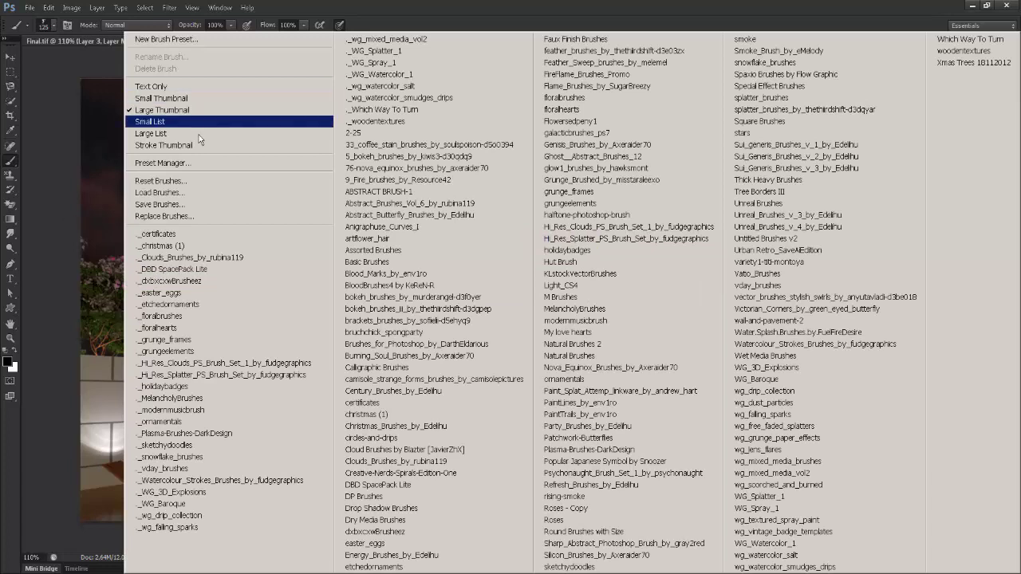
click(180, 181)
click(488, 215)
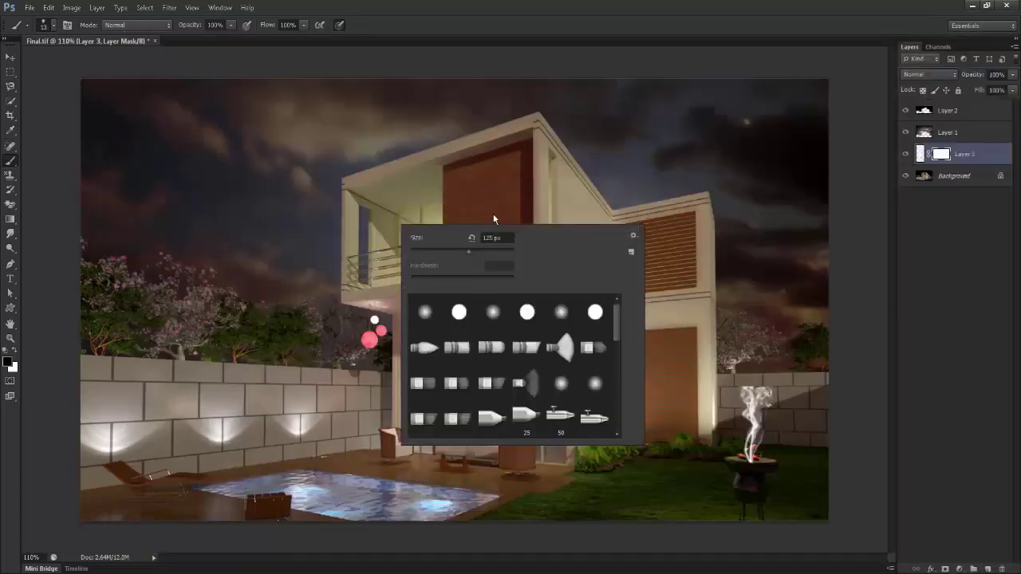
click(425, 311)
click(496, 18)
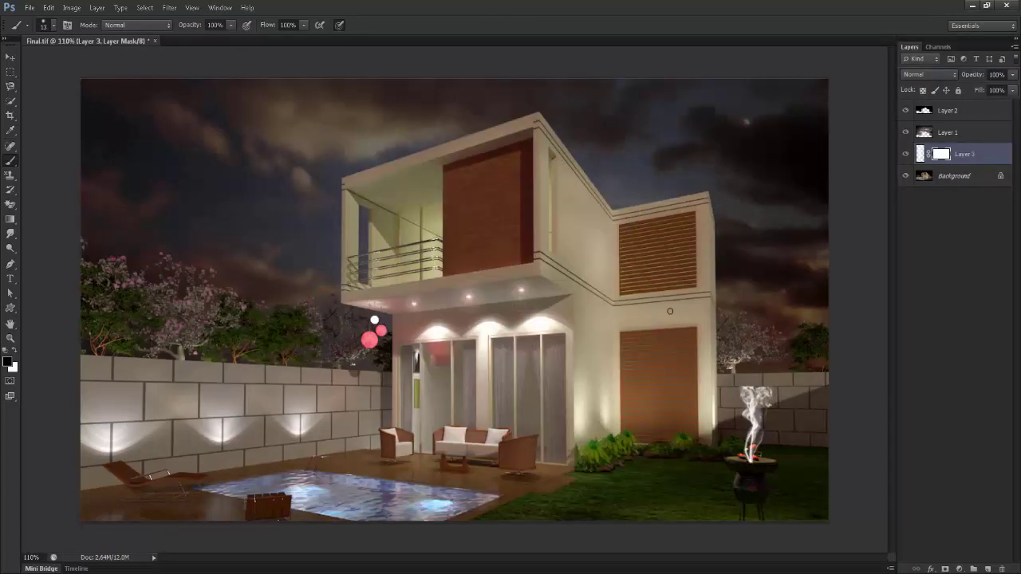
Resize the soft round brush to 45 px and mask away the smoke's upper edge on Layer 3 above the grill
key(bracketright)
key(bracketright)
key(bracketright)
key(ctrl+plus)
drag(716, 376, 387, 251)
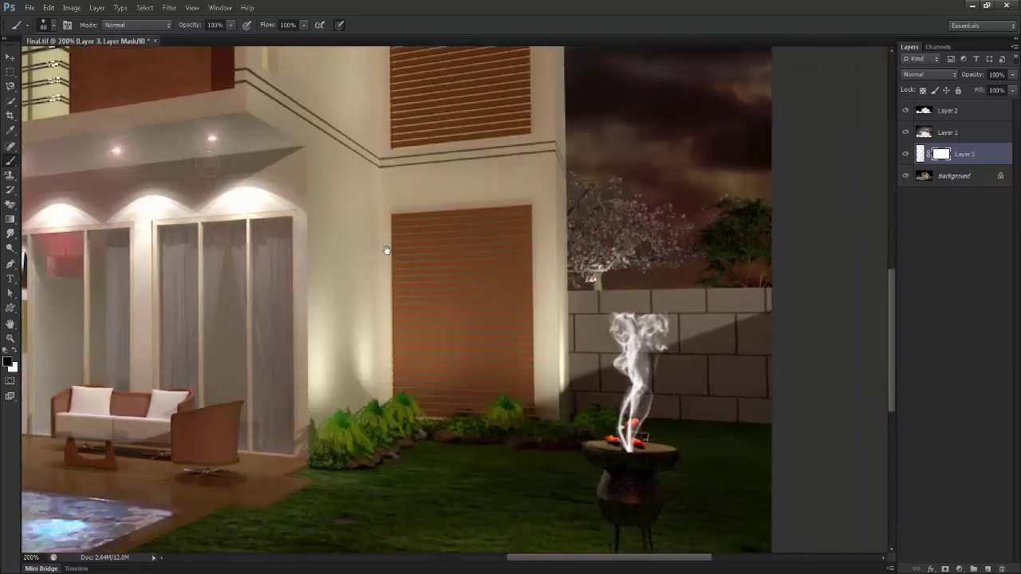
key(bracketleft)
key(bracketleft)
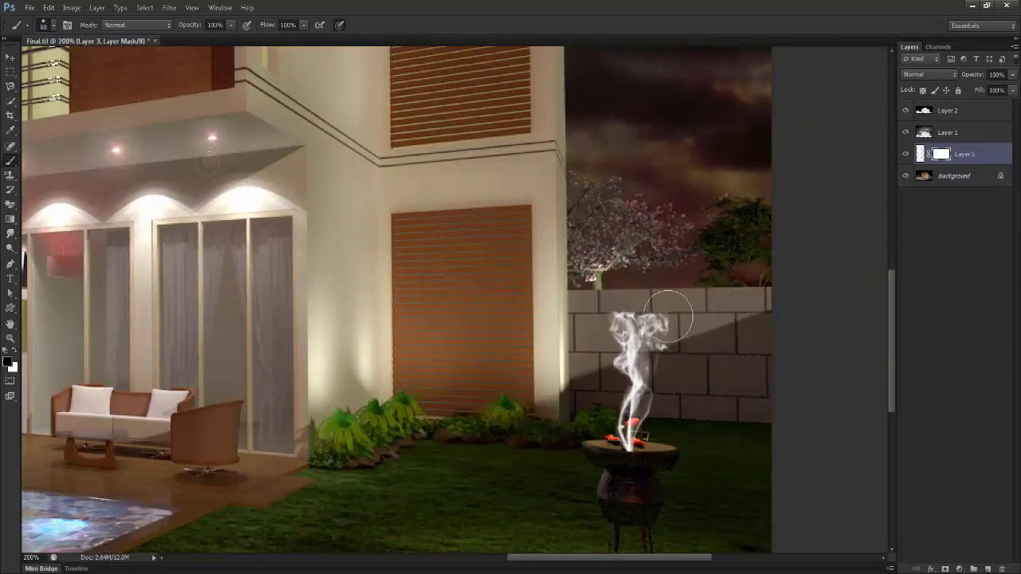
key(bracketleft)
key(bracketleft)
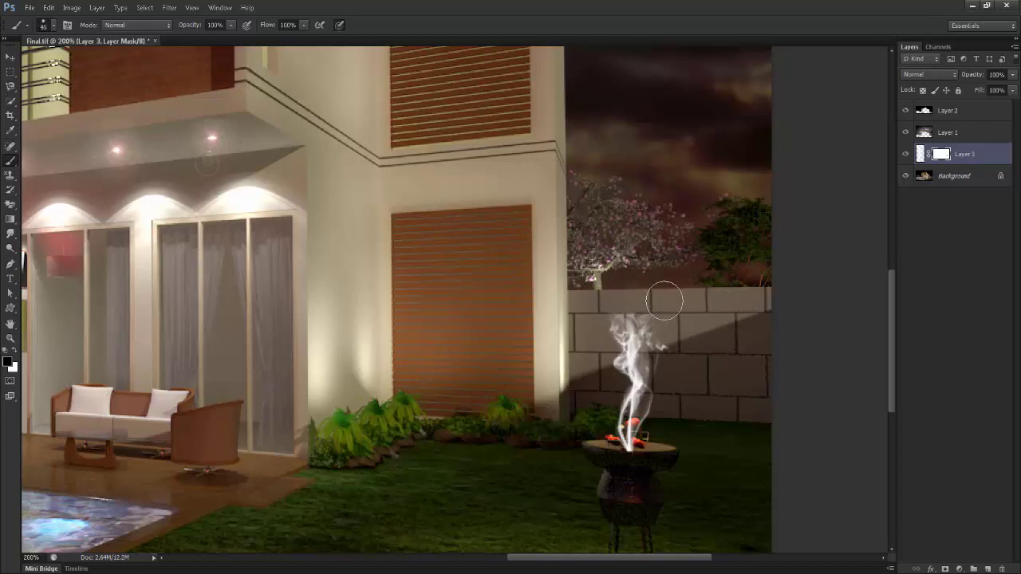
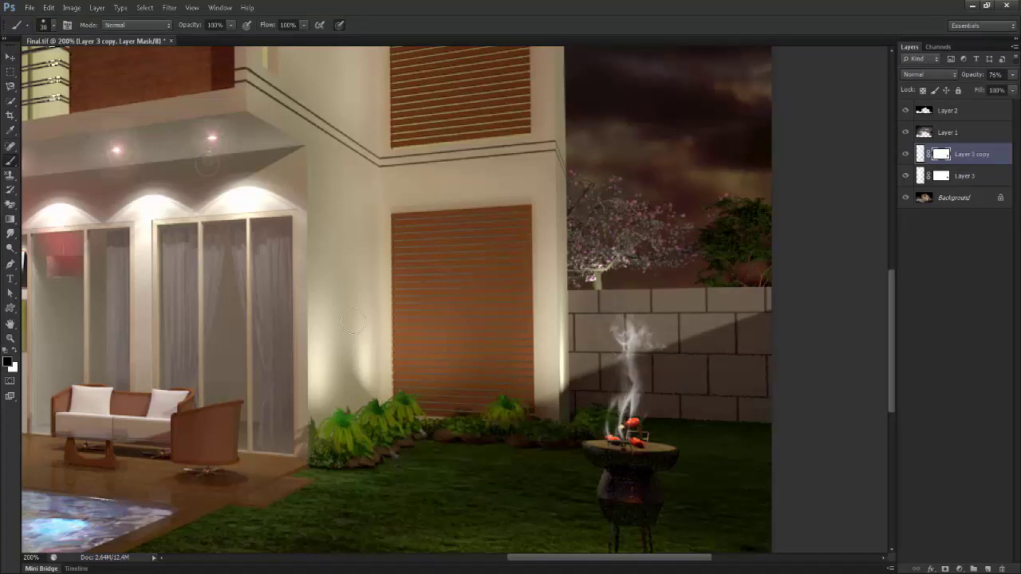
On the Layer 3 copy mask, restore the lower smoke wisps with white, then trim them over the grill with black
click(15, 352)
mouse_move(619, 428)
mouse_down()
mouse_move(610, 404)
mouse_move(631, 396)
mouse_up()
key(x)
drag(610, 441, 616, 446)
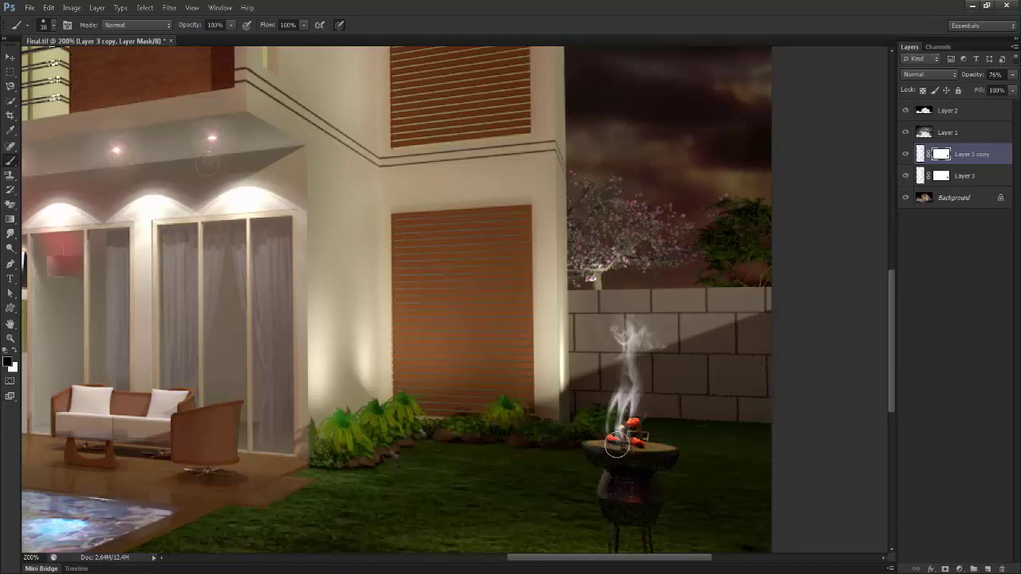
mouse_move(628, 394)
mouse_down()
mouse_move(618, 363)
mouse_move(608, 408)
mouse_move(599, 399)
mouse_move(603, 428)
mouse_up()
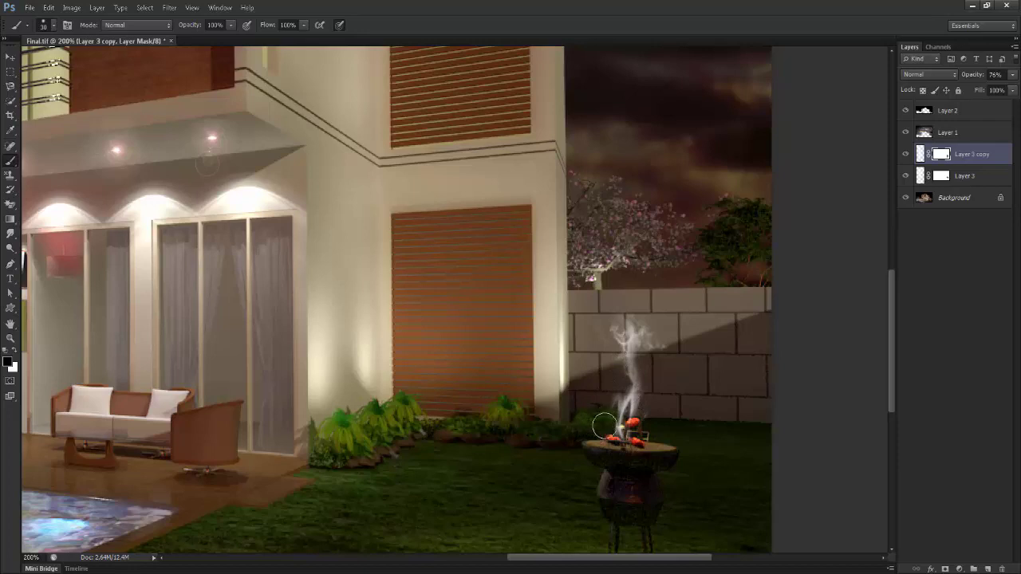
Shift the Layer 3 copy smoke slightly over the grill and repaint its mask to reshape the lower wisps, restoring parts with white
key(v)
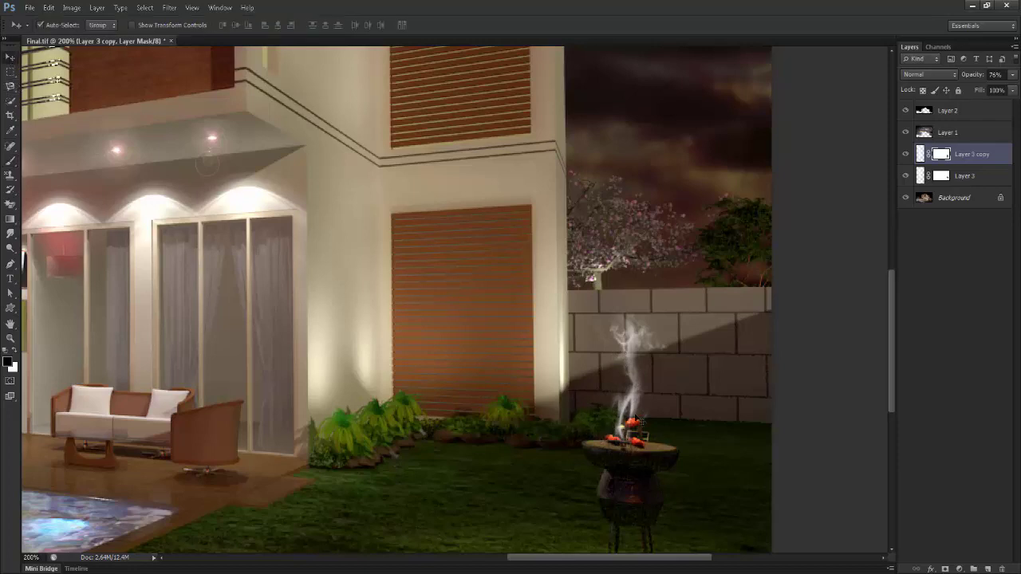
drag(626, 424, 617, 412)
click(941, 154)
key(x)
key(b)
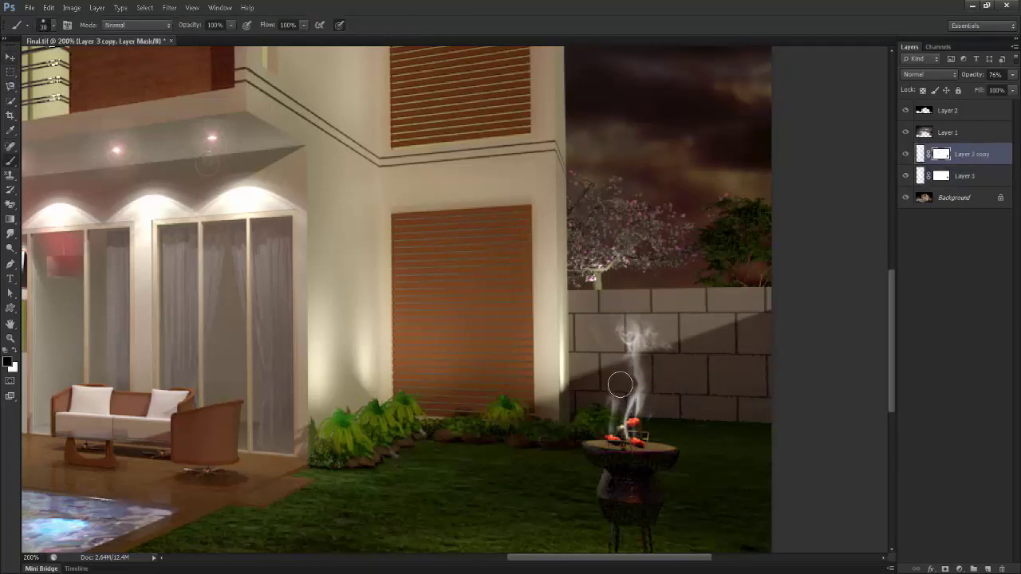
click(15, 351)
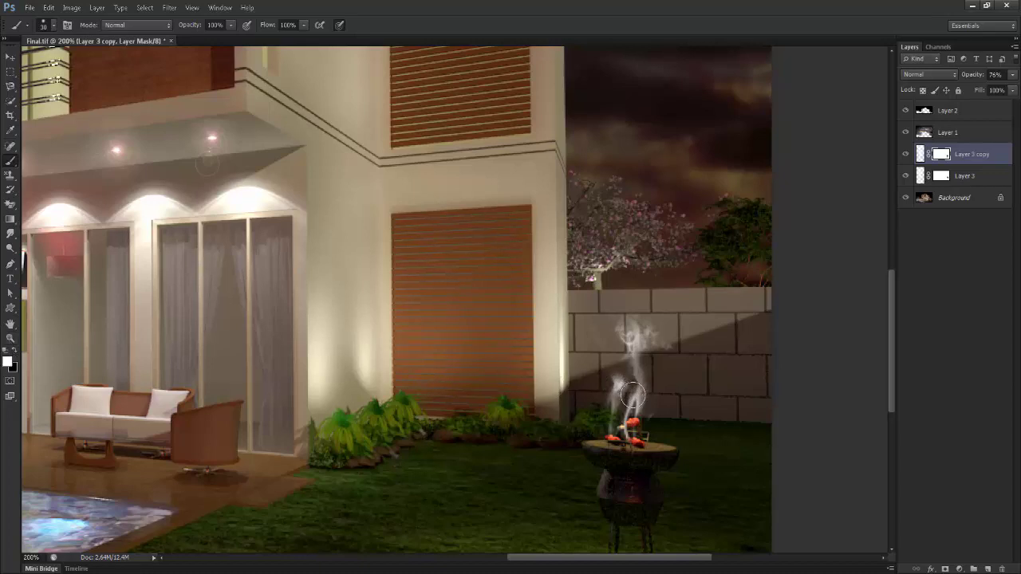
drag(618, 421, 618, 425)
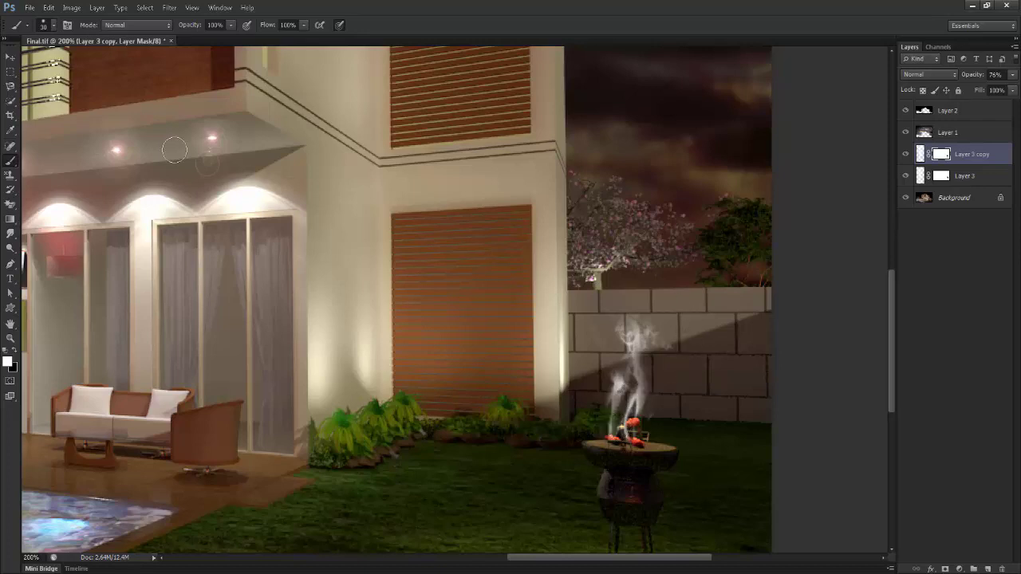
Try to reveal hidden smoke beside the main plume by painting white on the Layer 3 copy mask, then undo the stroke
click(10, 57)
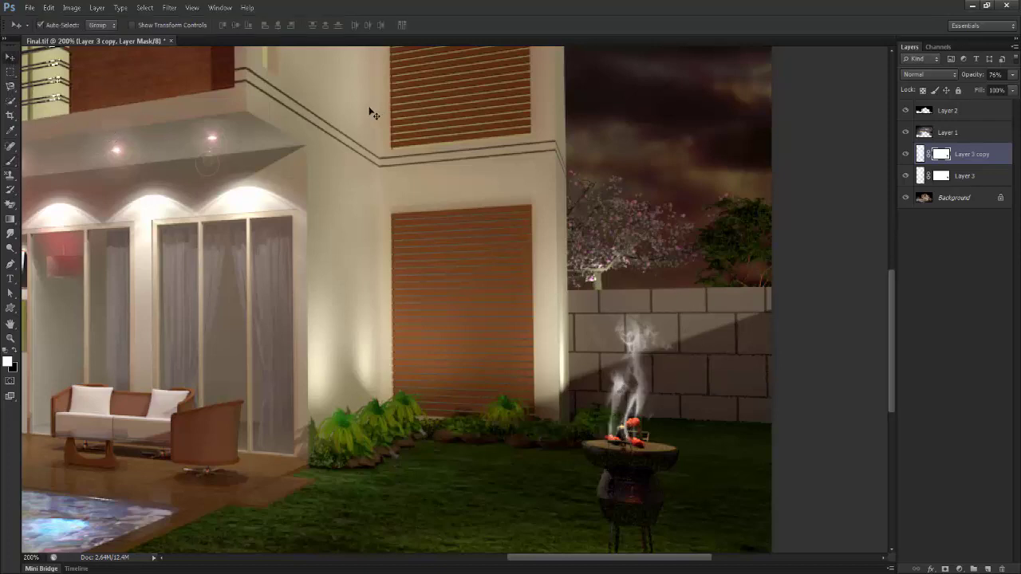
key(ctrl+minus)
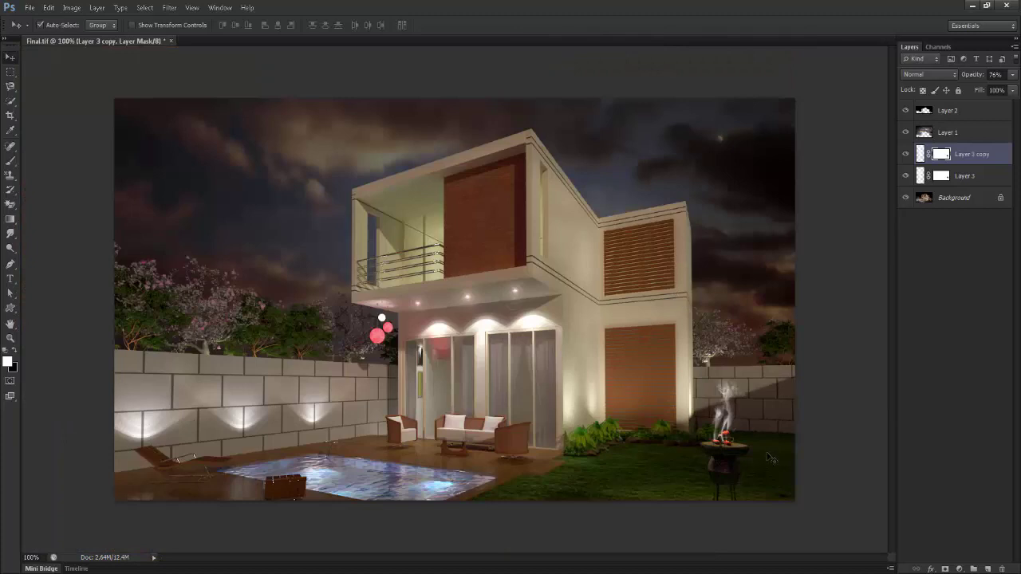
key(ctrl+plus)
drag(753, 438, 417, 314)
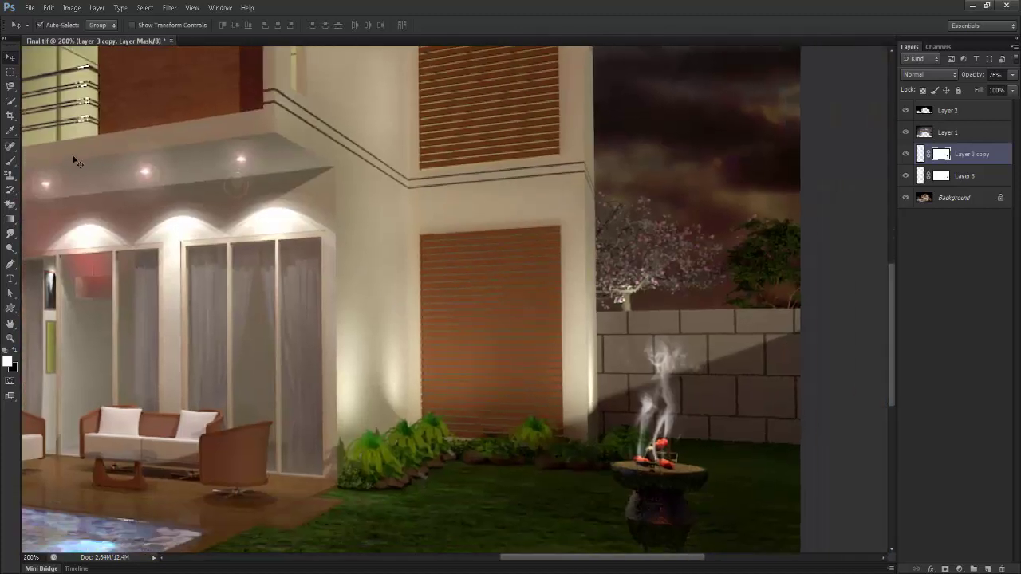
key(b)
drag(614, 319, 622, 368)
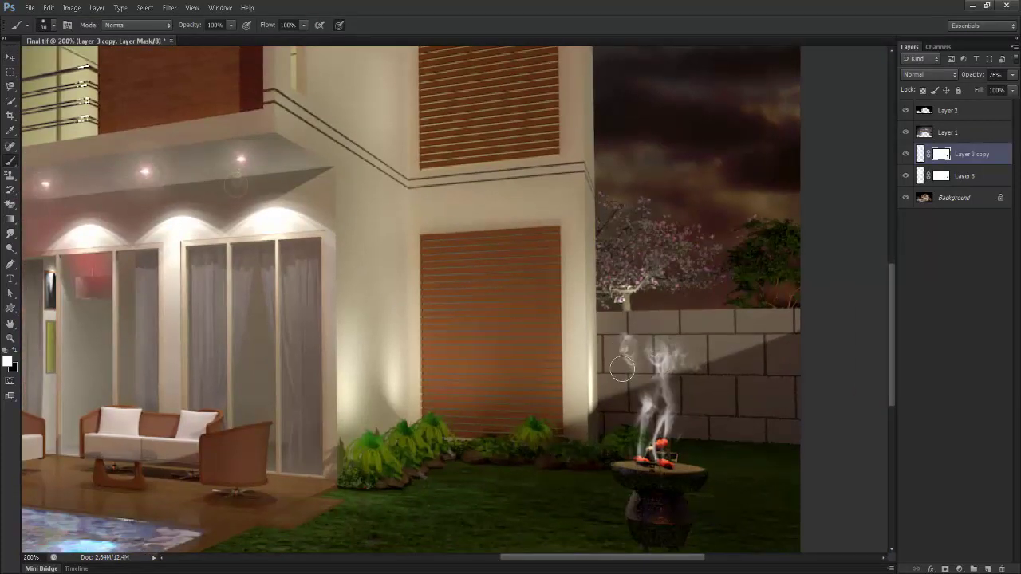
key(ctrl+z)
Paint black on the Layer 3 copy and Layer 3 masks to thin the smoke's top, edges and base above the grill
click(12, 352)
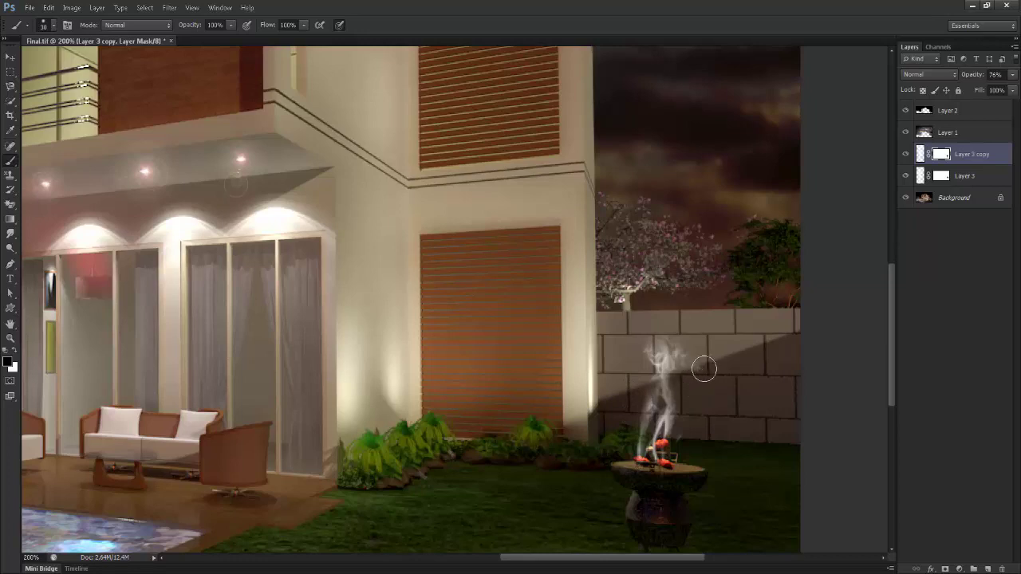
click(942, 176)
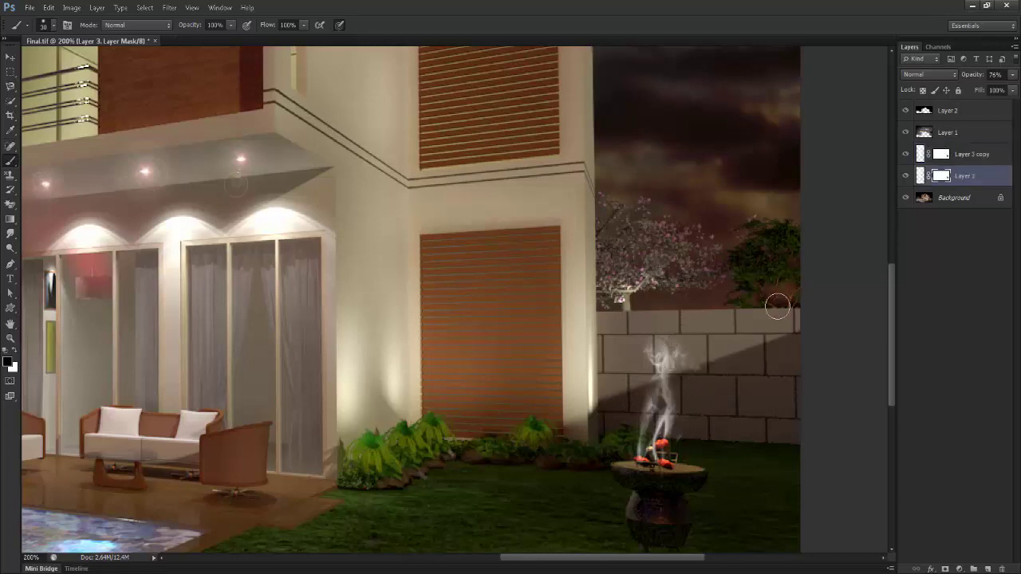
click(671, 347)
click(675, 381)
drag(671, 436, 643, 461)
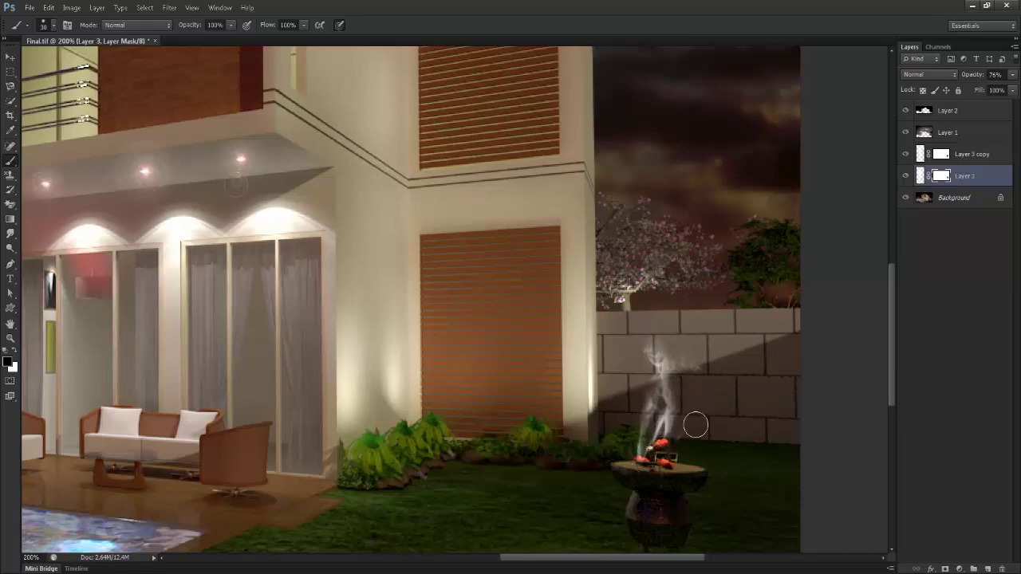
key(ctrl+minus)
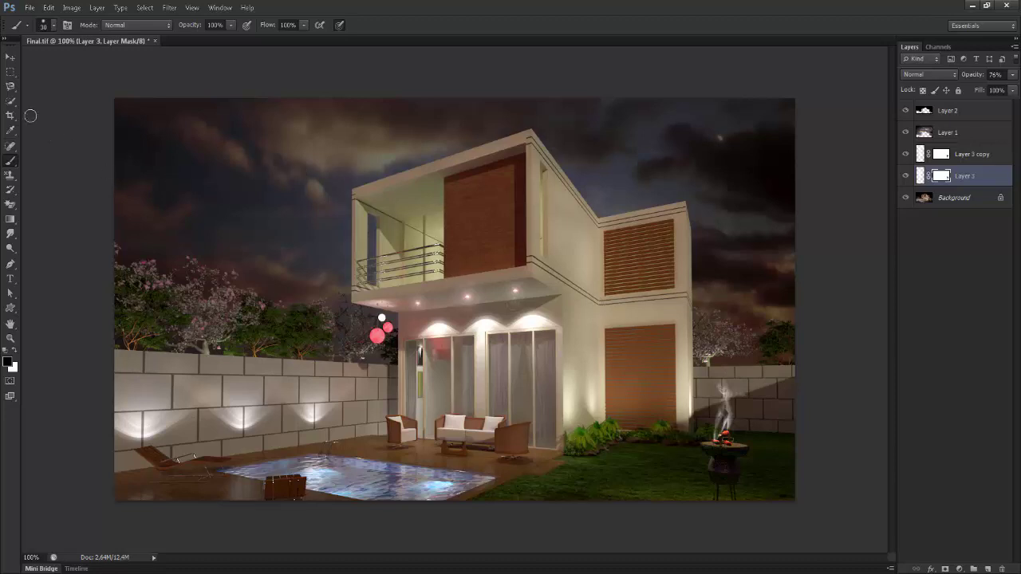
click(12, 59)
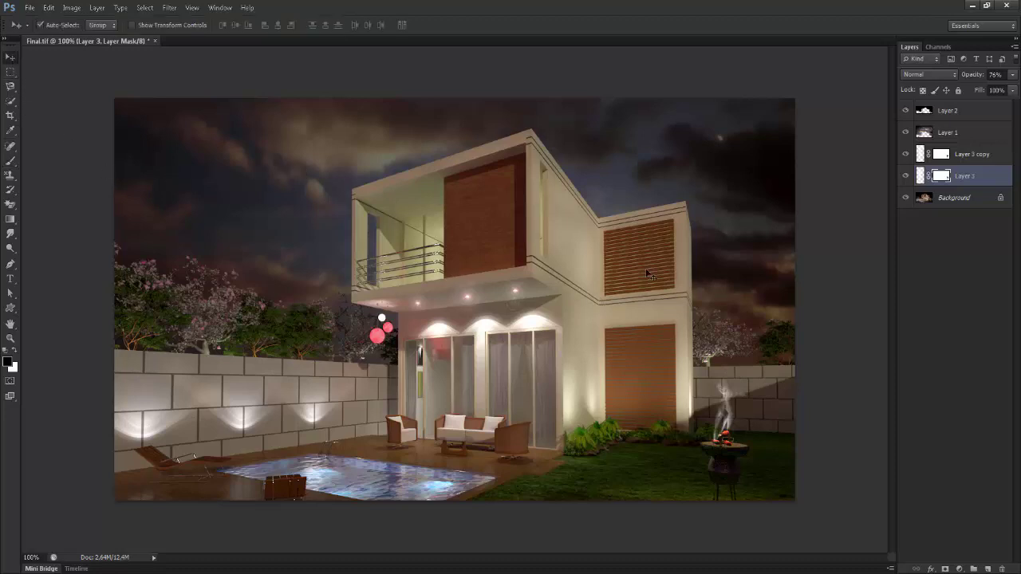